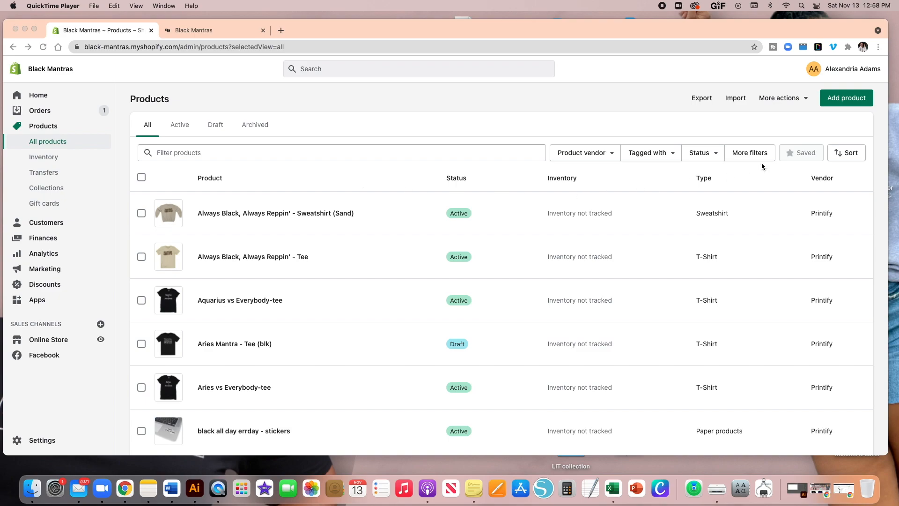
Step: Start a new product and title it "My Self-worth - tee"
left_click(837, 103)
left_click(837, 102)
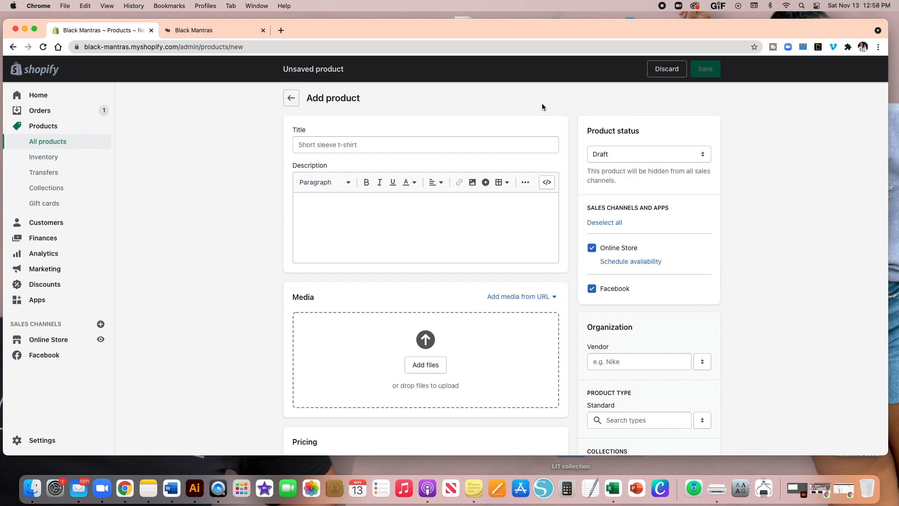
left_click(387, 144)
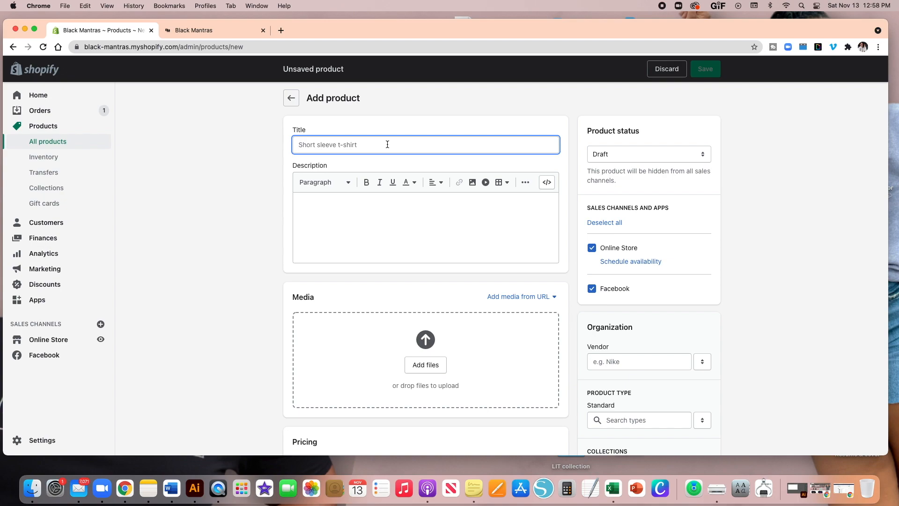
type("My Self-worth -tee")
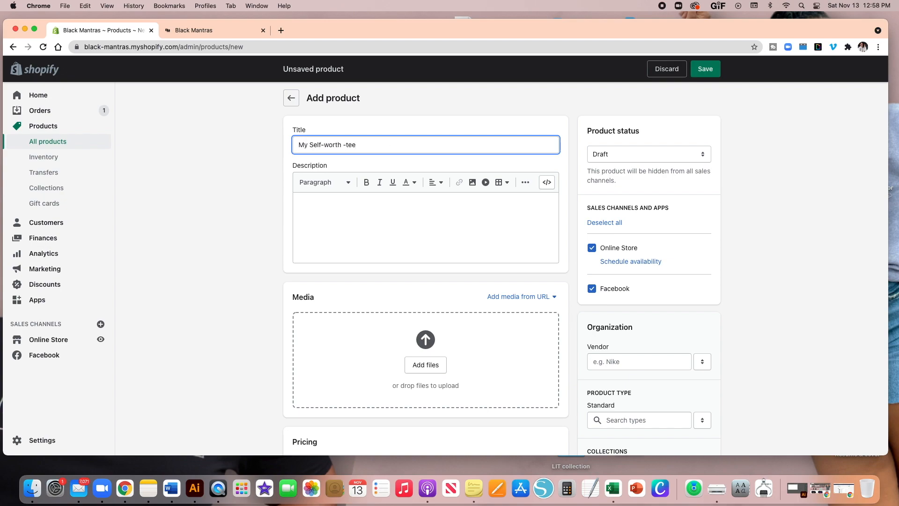
key("BackSpace")
key("BackSpace")
key("BackSpace")
type("- tee")
Step: Write the product description "This tee is perfect for embracing your self-worth."
left_click(342, 207)
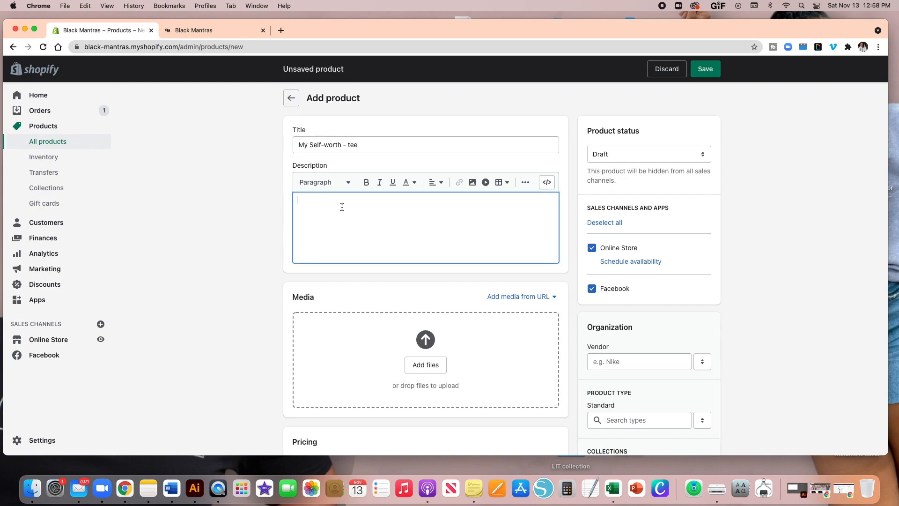
type("Thsi s")
key("BackSpace")
key("BackSpace")
key("BackSpace")
key("BackSpace")
type("is tee is perfect for embracing your self-wo")
type("th")
key("BackSpace")
type("rth.")
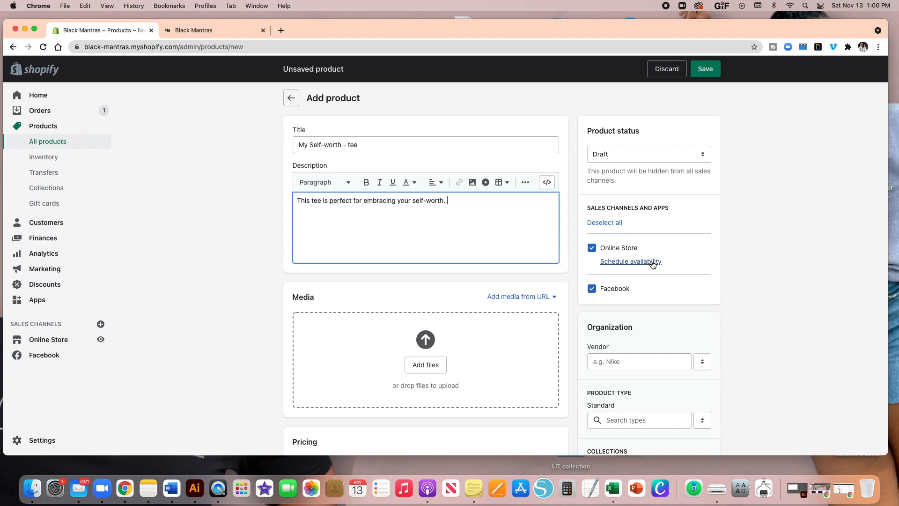
Step: View the date and time options for scheduling Online Store availability and leave without scheduling
left_click(652, 263)
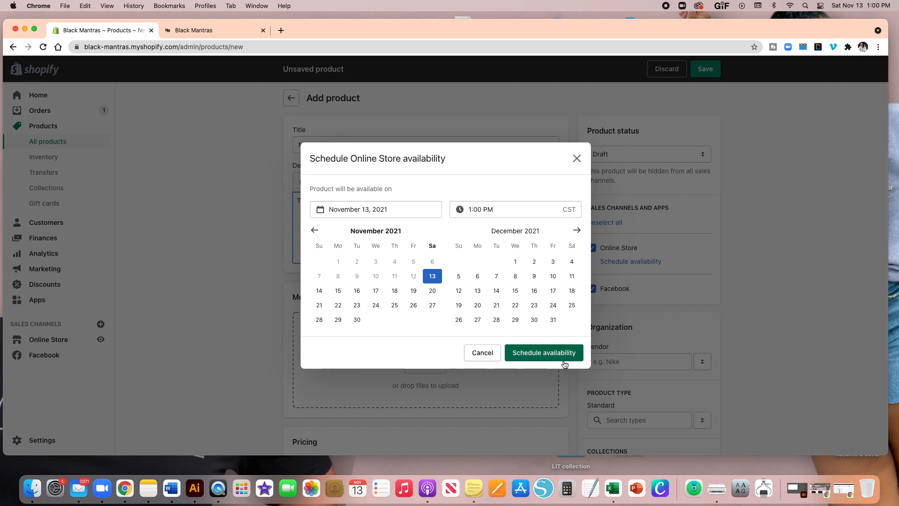
left_click(470, 355)
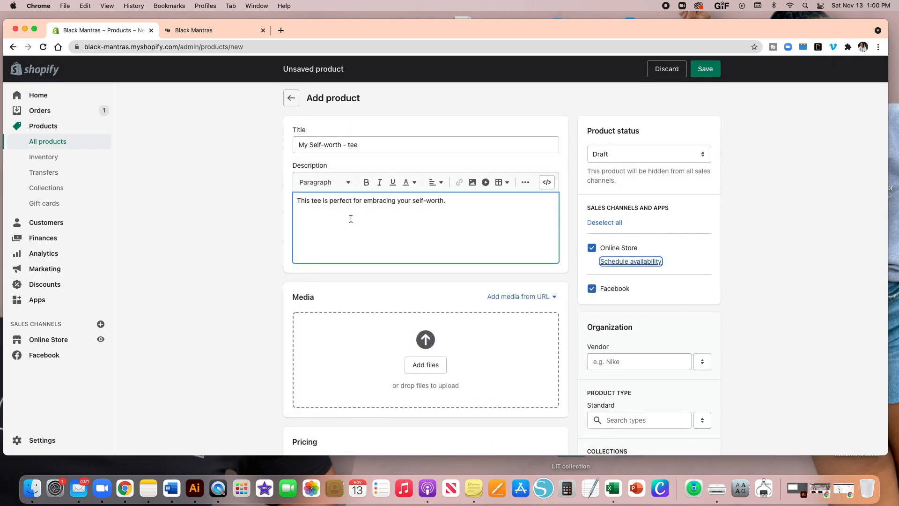
Step: Upload the green t-shirt PNG from the Downloads folder as the product's media
scroll(351, 219, "down", 3)
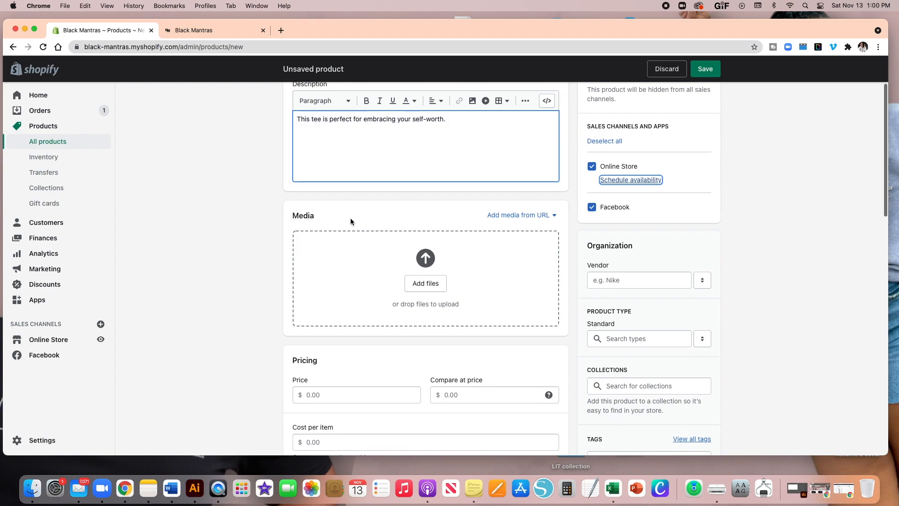
scroll(351, 221, "down", 1)
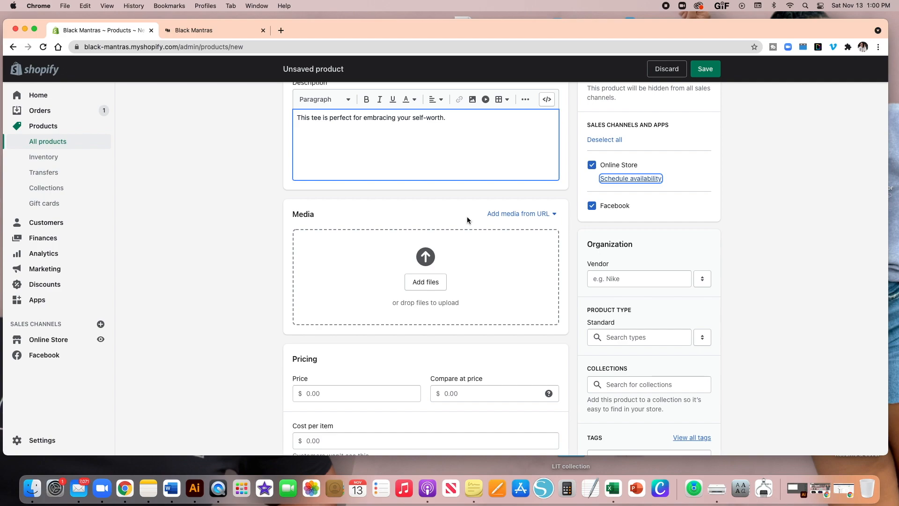
left_click(425, 280)
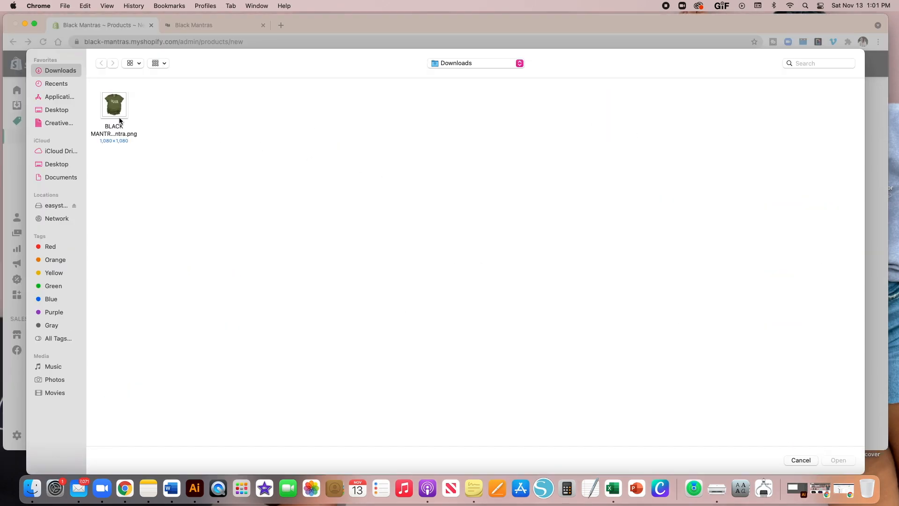
left_click(118, 113)
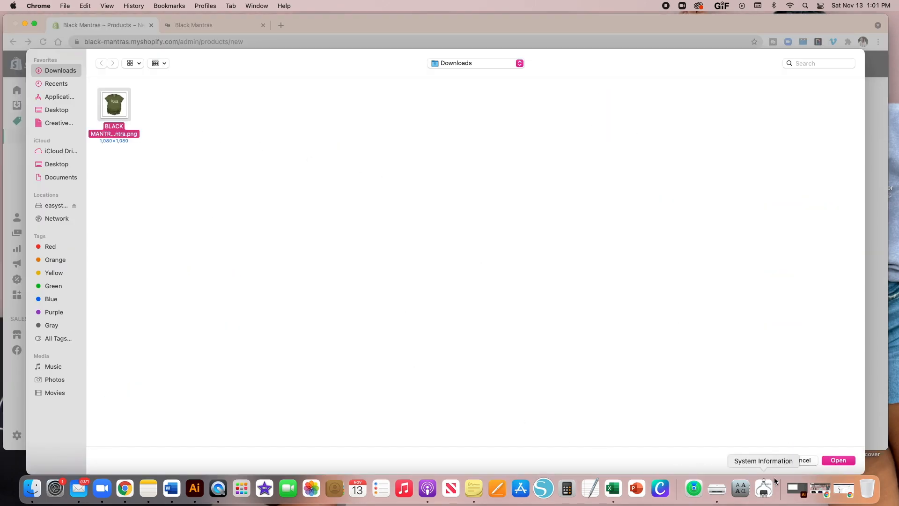
left_click(837, 460)
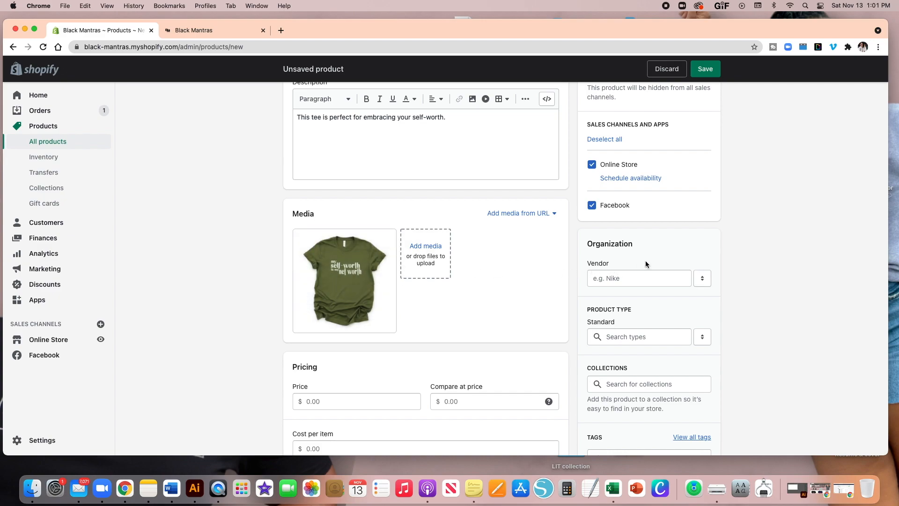
Step: Look through the available vendors and the standard and custom product types without choosing any
scroll(645, 263, "down", 1)
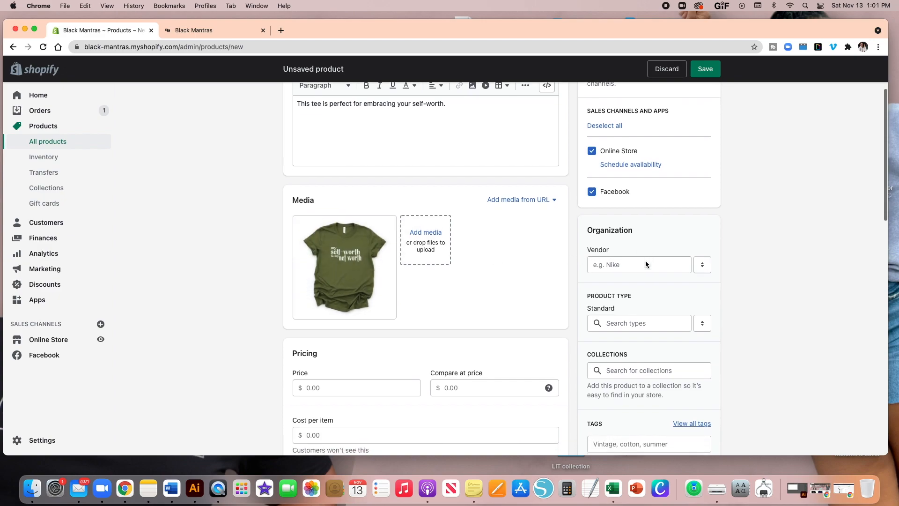
left_click(641, 264)
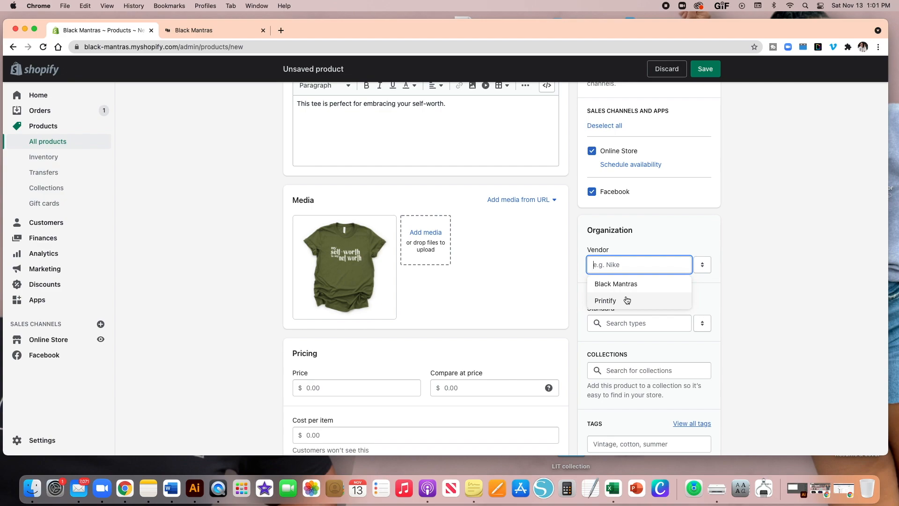
scroll(623, 271, "down", 3)
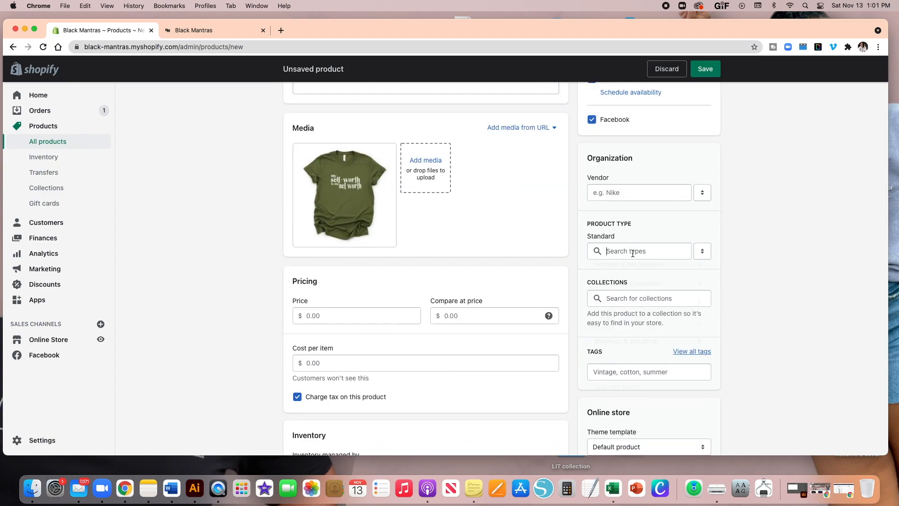
left_click(633, 253)
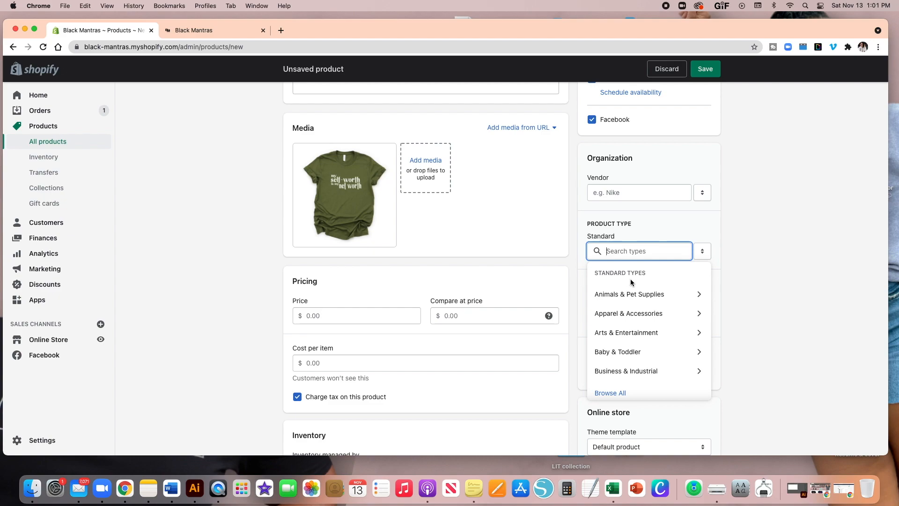
scroll(630, 279, "down", 3)
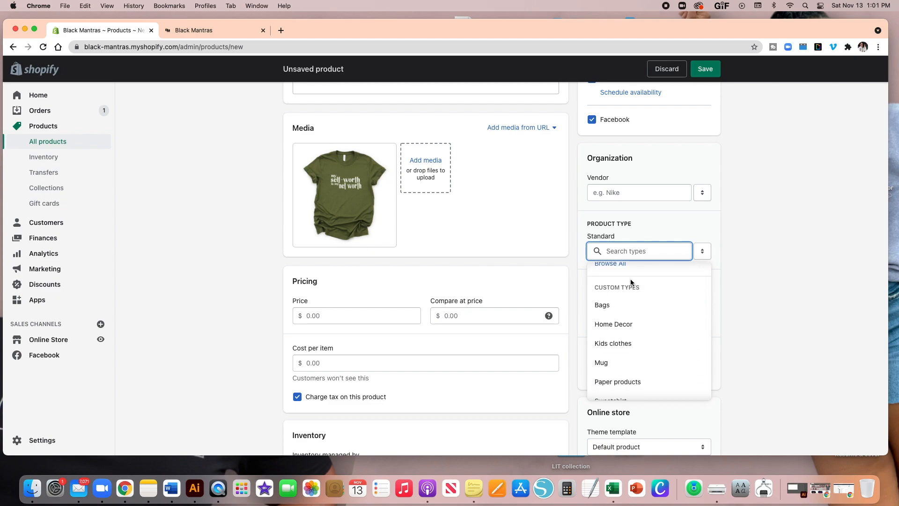
scroll(630, 282, "down", 3)
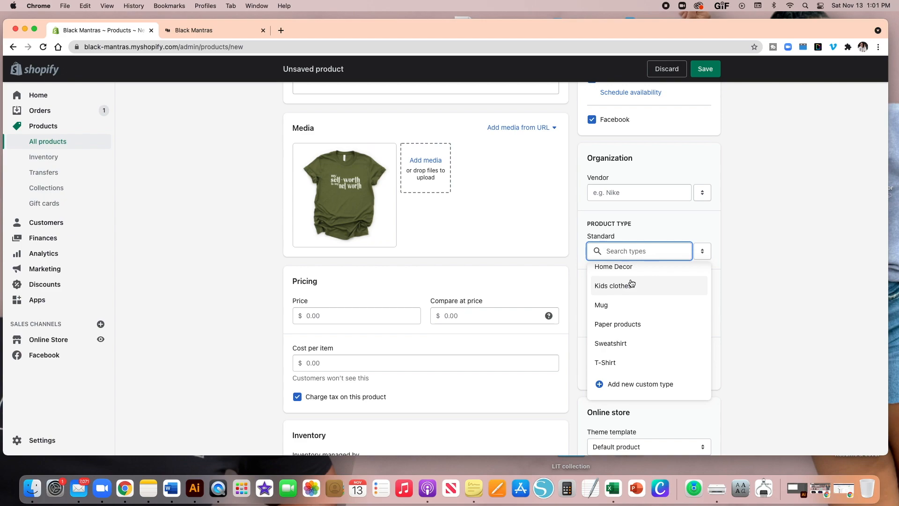
left_click(674, 230)
Step: Add the product to the BEST Sellers collection
scroll(655, 234, "down", 2)
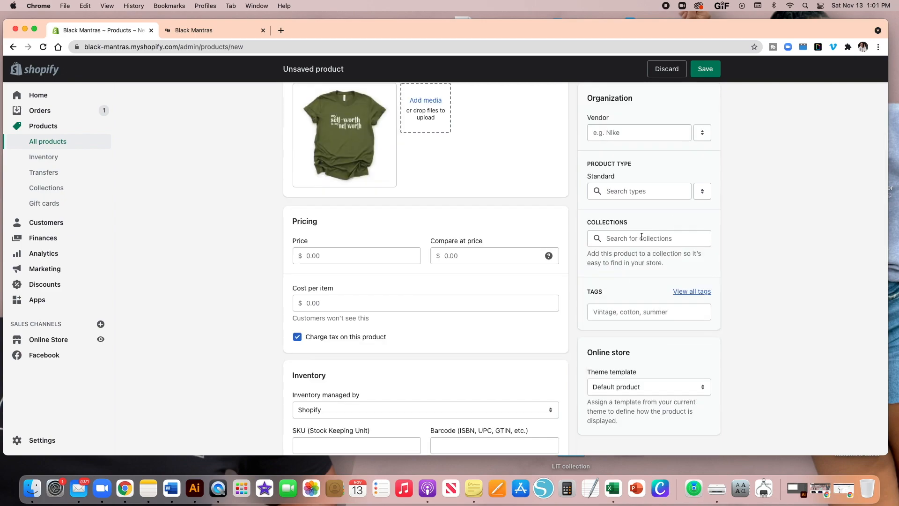
left_click(641, 237)
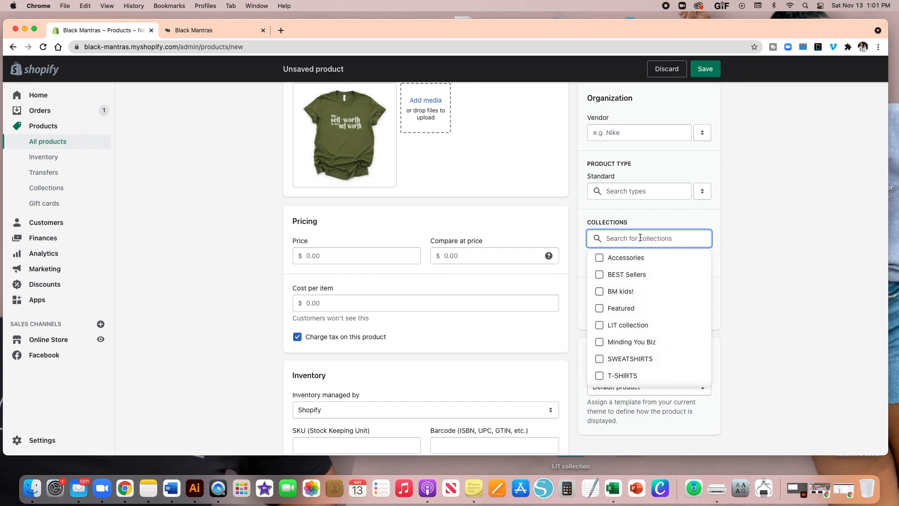
scroll(660, 281, "down", 1)
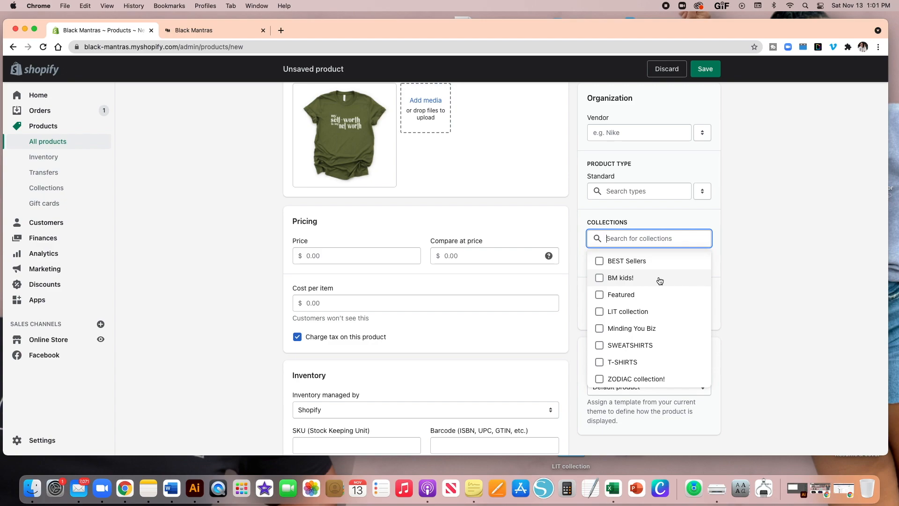
left_click(600, 265)
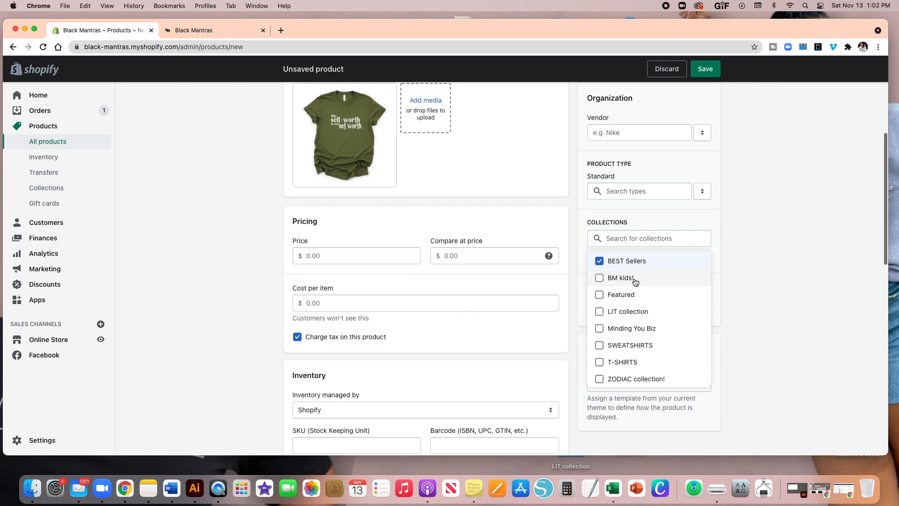
left_click(673, 224)
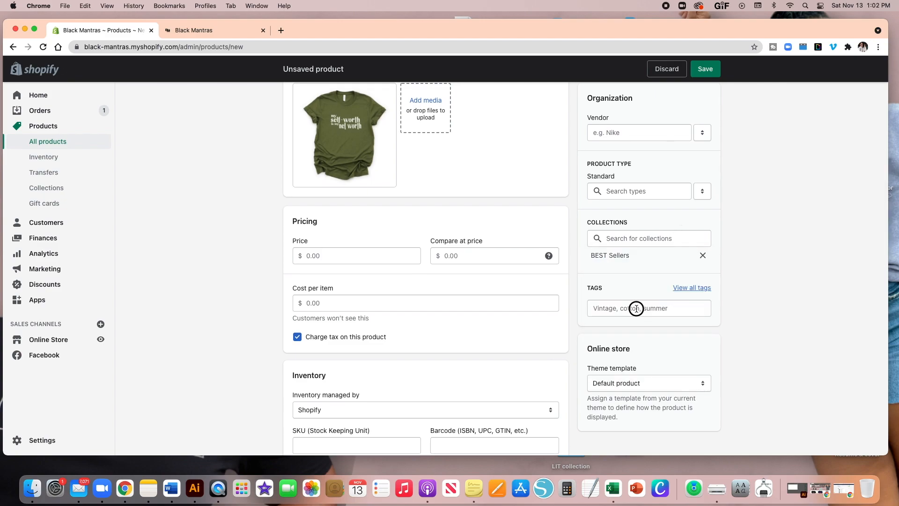
Step: Look over the frequently used tags and add a new "self-worth" tag to the product
left_click(635, 308)
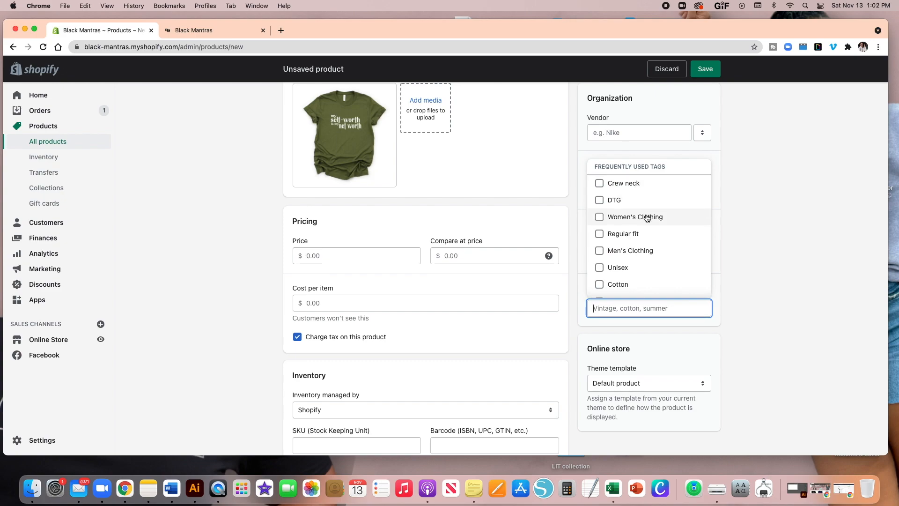
scroll(646, 234, "down", 1)
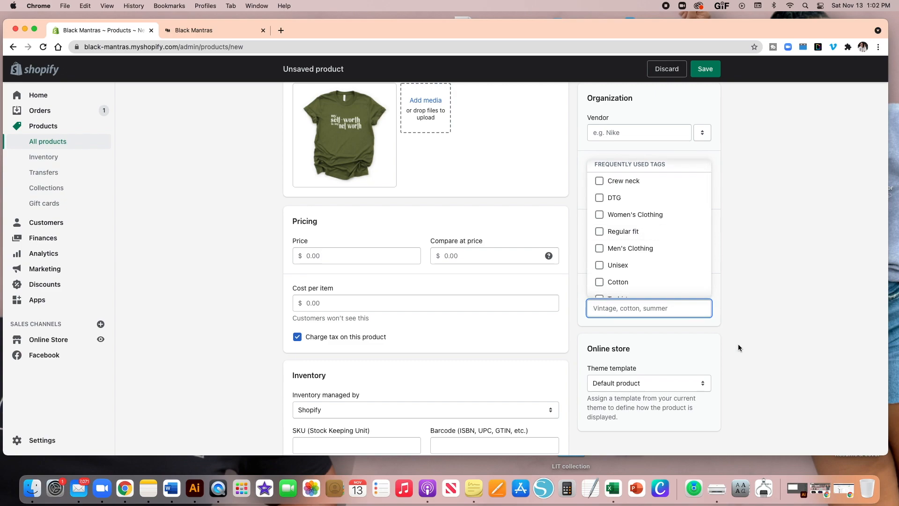
left_click(729, 330)
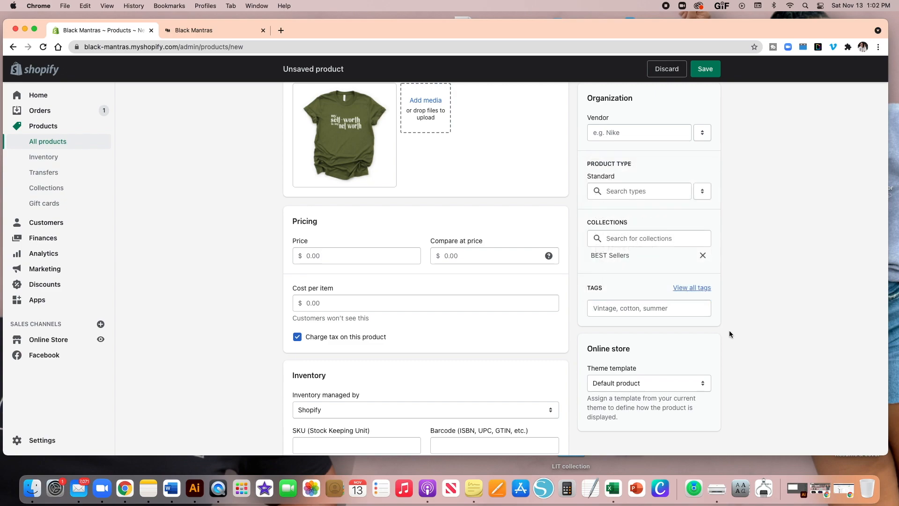
left_click(634, 310)
type("self-worth")
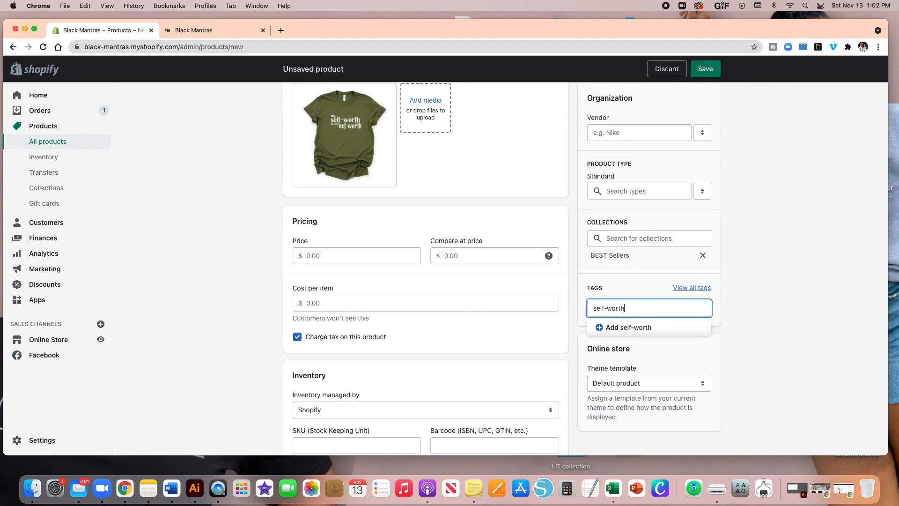
left_click(602, 329)
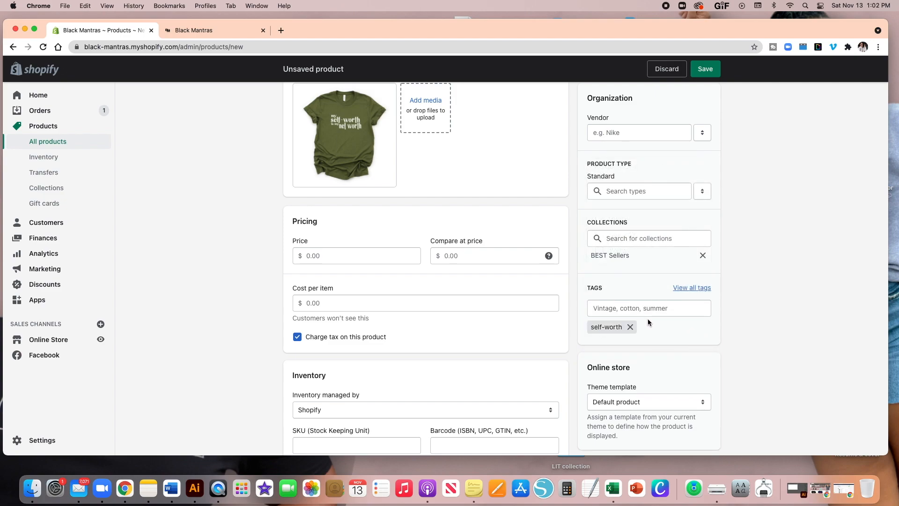
Step: Set both the product's price and its compare-at price to 27.95
scroll(454, 182, "down", 1)
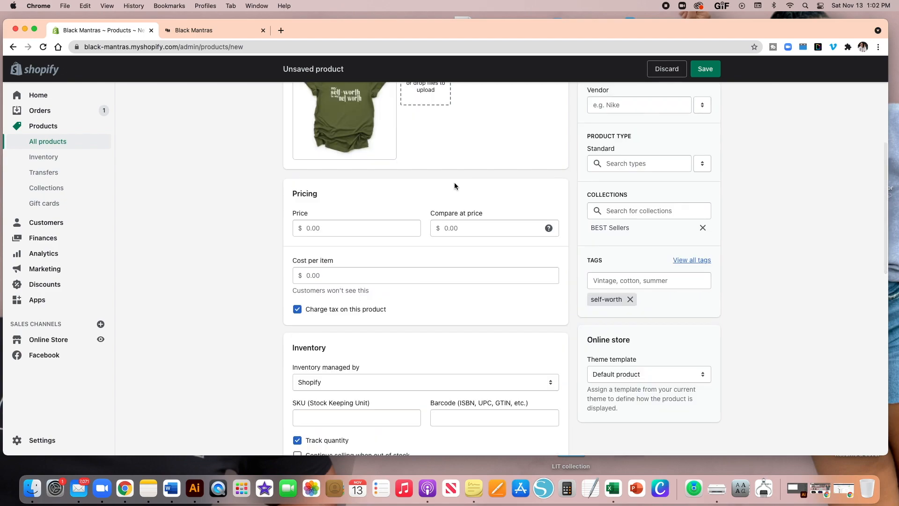
left_click(332, 228)
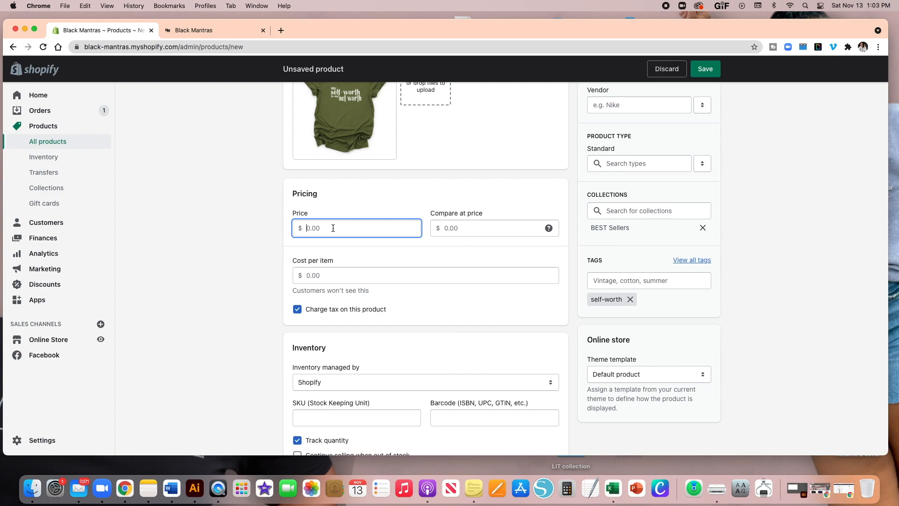
type("27.95")
left_click(452, 231)
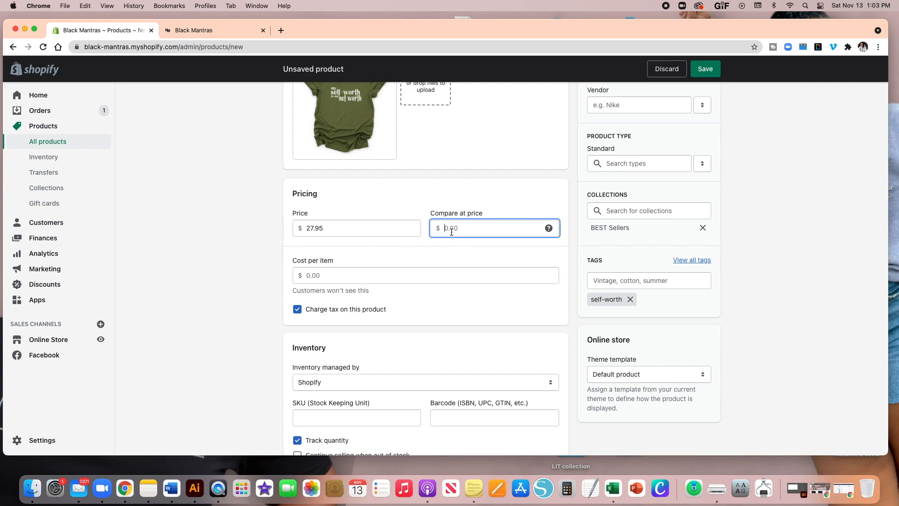
type("27.95")
Step: Change the product's price to 17.95, keeping the compare-at price as the higher amount
left_click(350, 224)
key("BackSpace")
key("BackSpace")
key("BackSpace")
key("BackSpace")
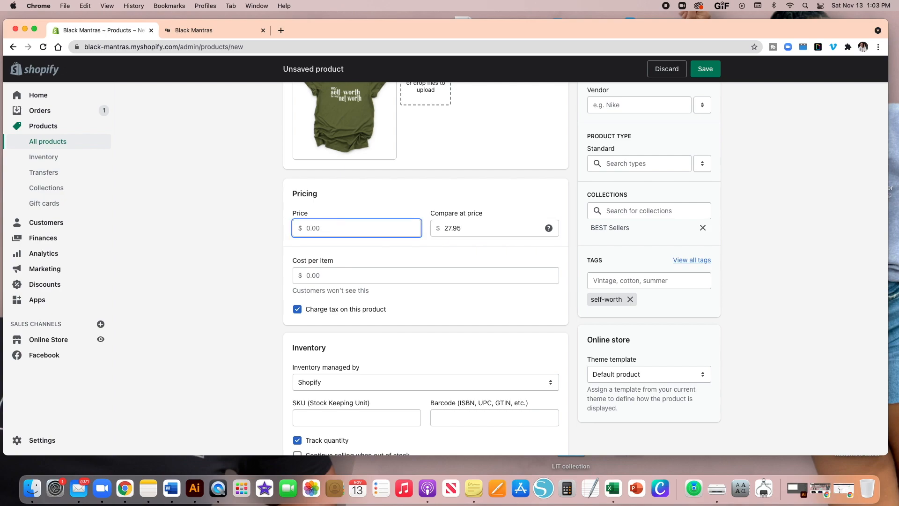
type("17.95")
left_click(402, 205)
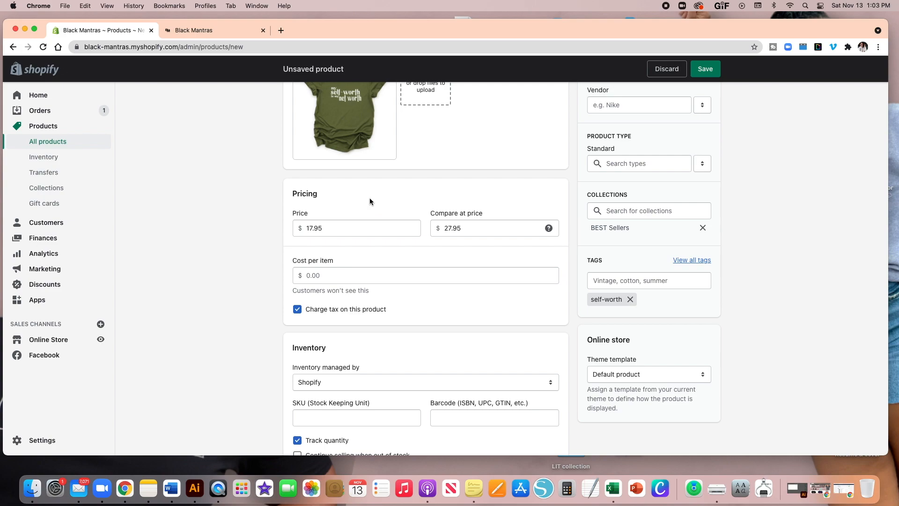
scroll(369, 200, "up", 1)
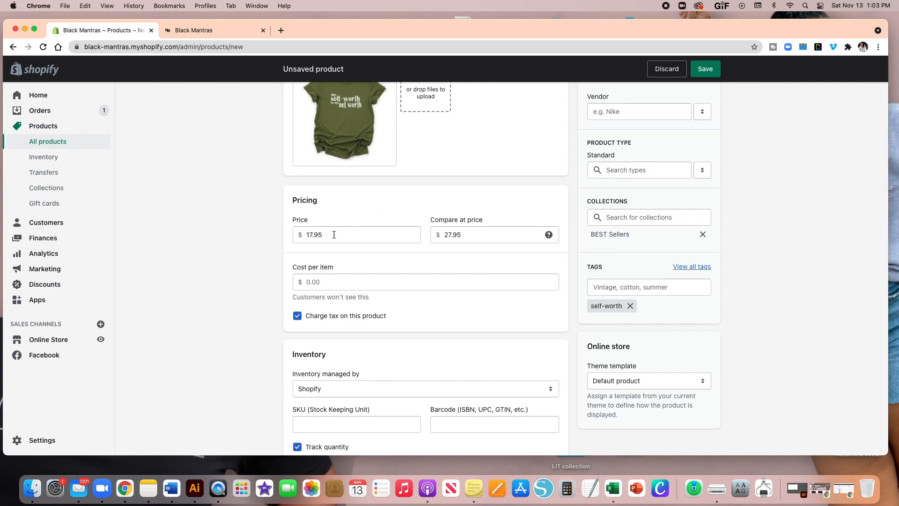
scroll(345, 250, "down", 2)
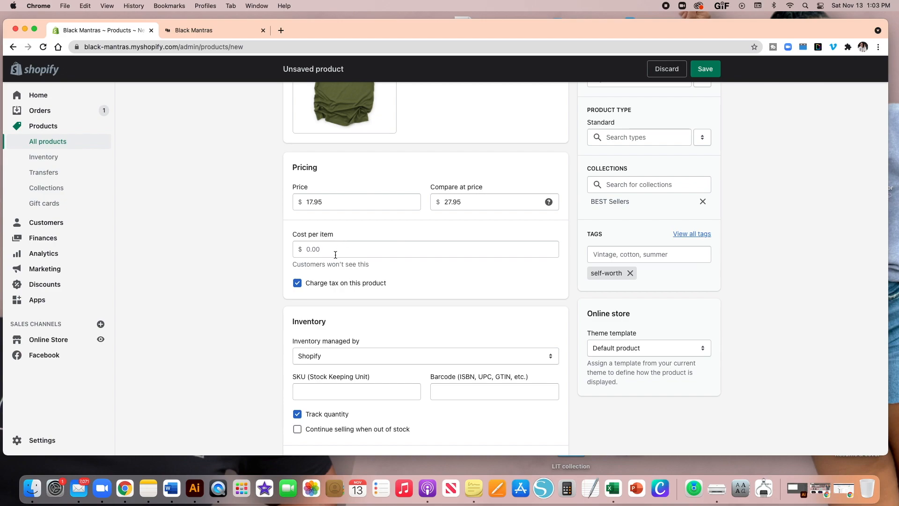
Step: Set the product's available inventory quantity to 20
scroll(335, 254, "down", 3)
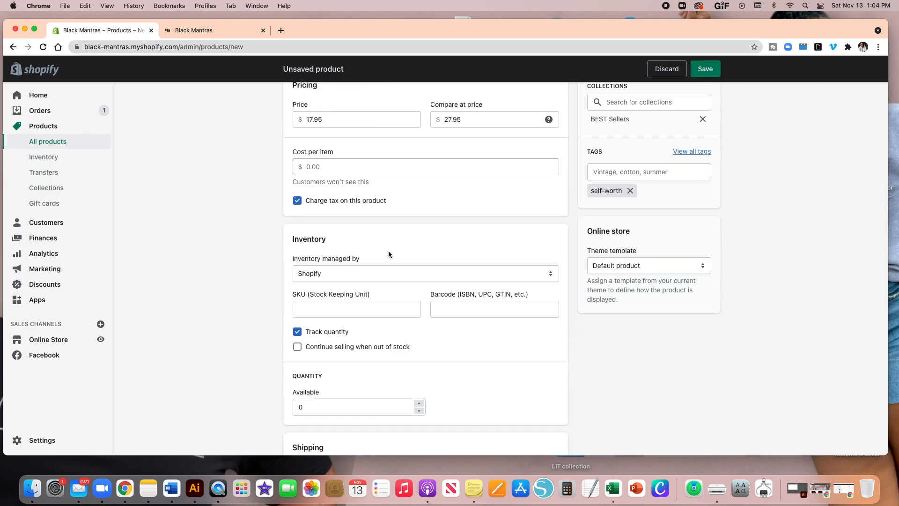
scroll(389, 253, "down", 1)
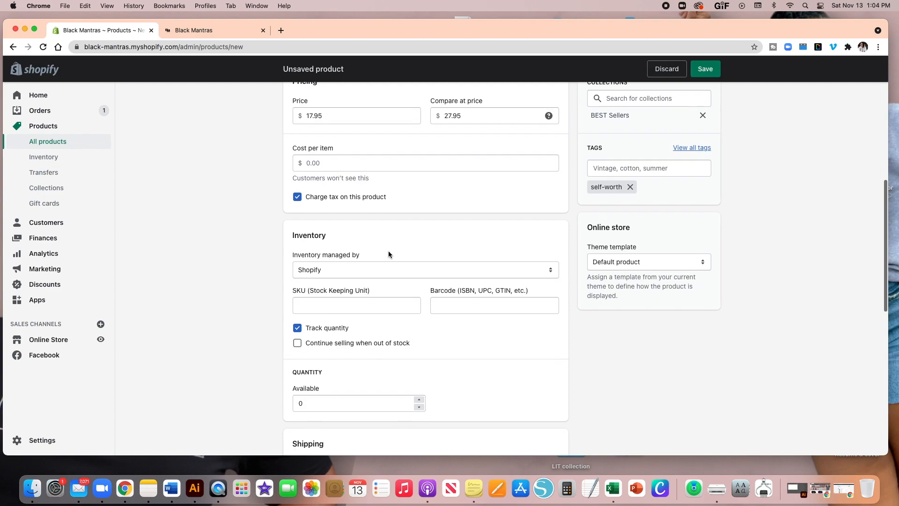
scroll(388, 254, "down", 1)
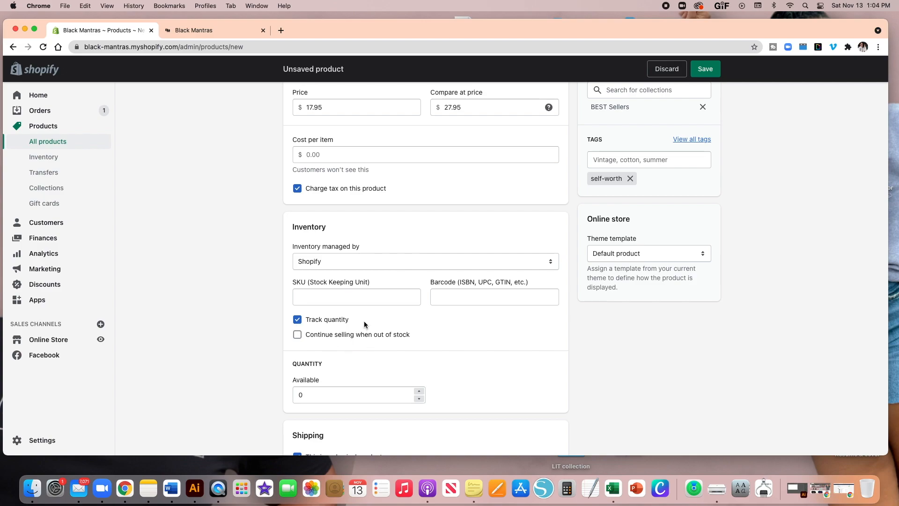
scroll(365, 324, "down", 1)
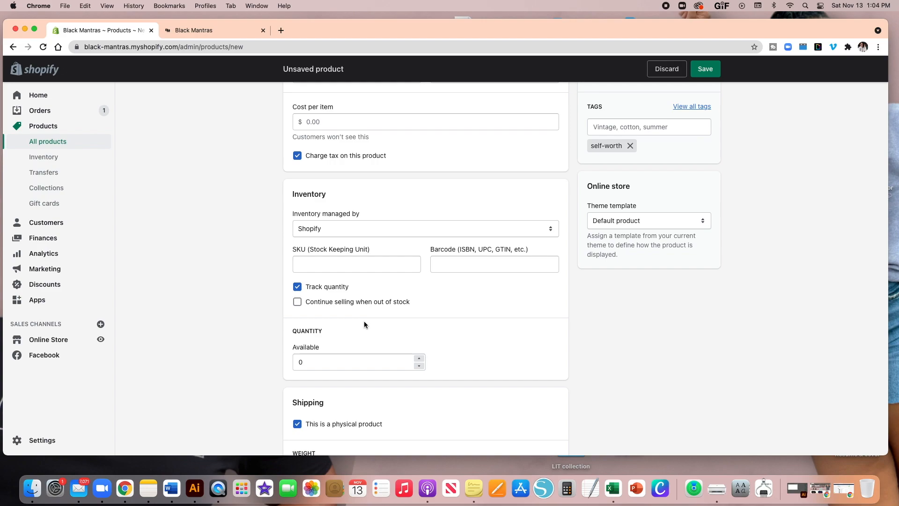
scroll(364, 323, "down", 2)
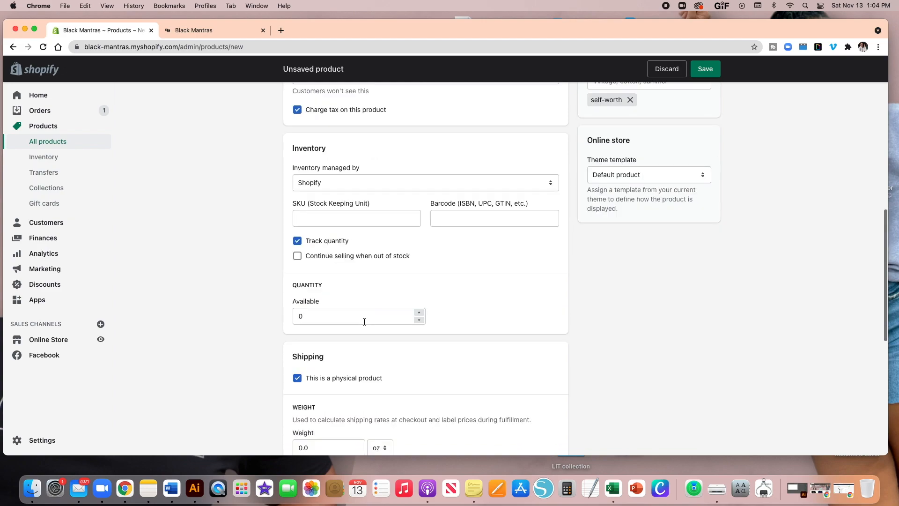
left_click(314, 318)
key("BackSpace")
type("20")
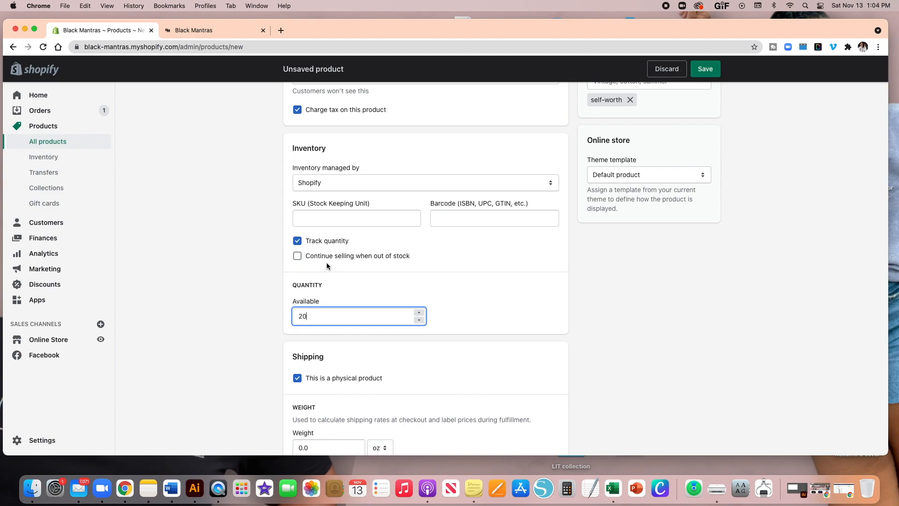
Step: Set the country/region of origin in the product's customs information to United States
scroll(340, 273, "down", 5)
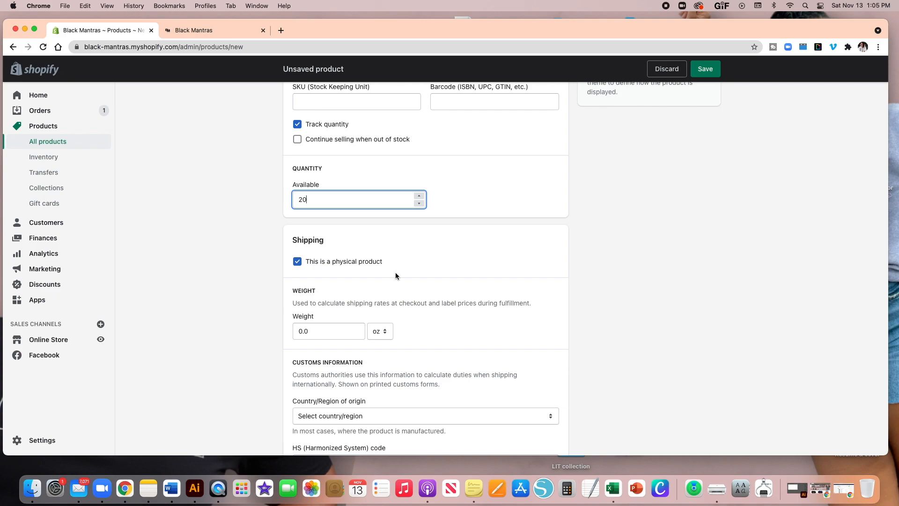
scroll(395, 271, "down", 2)
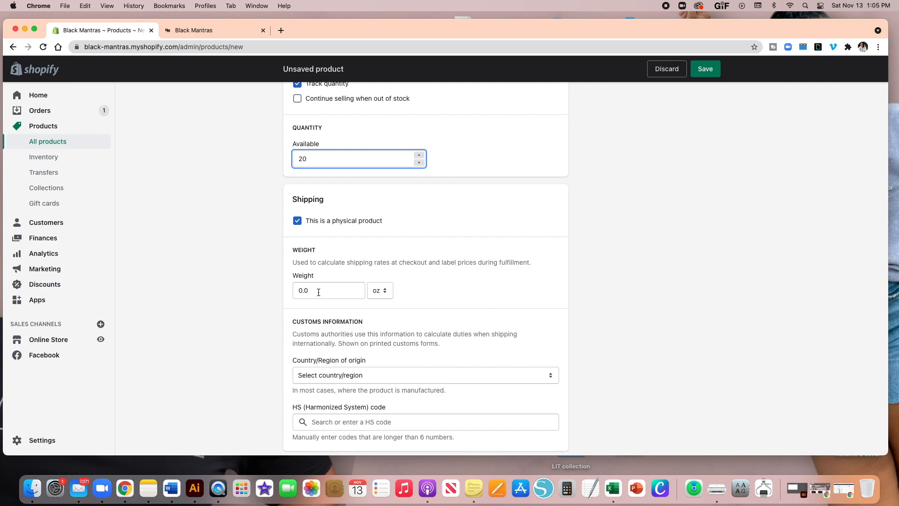
scroll(318, 293, "down", 3)
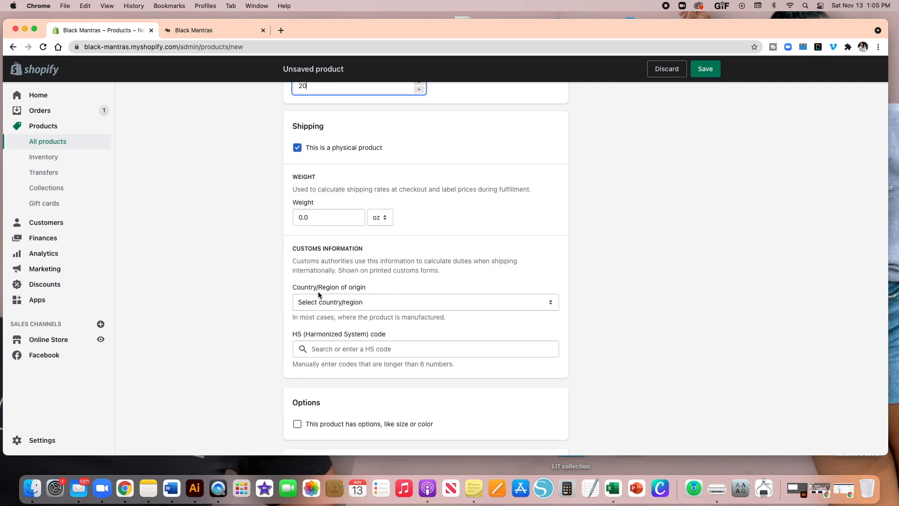
scroll(394, 284, "down", 1)
left_click(383, 279)
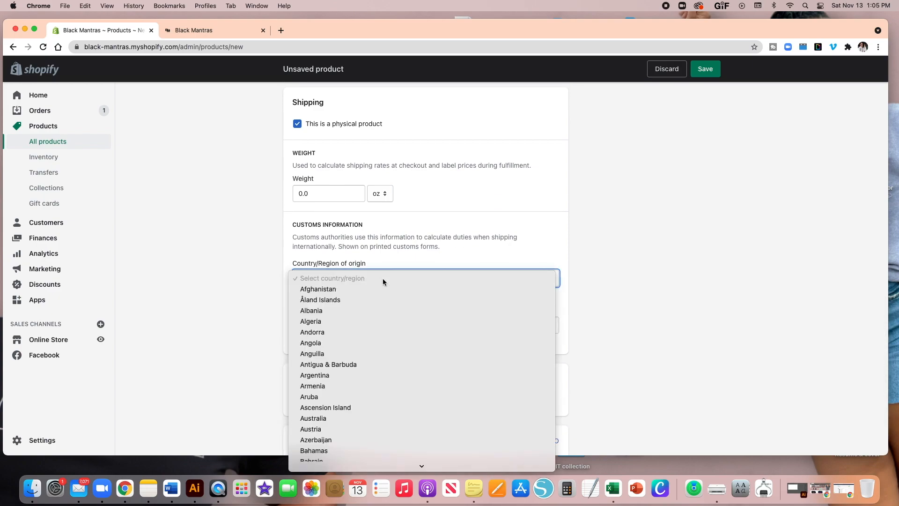
type("un")
scroll(383, 282, "down", 4)
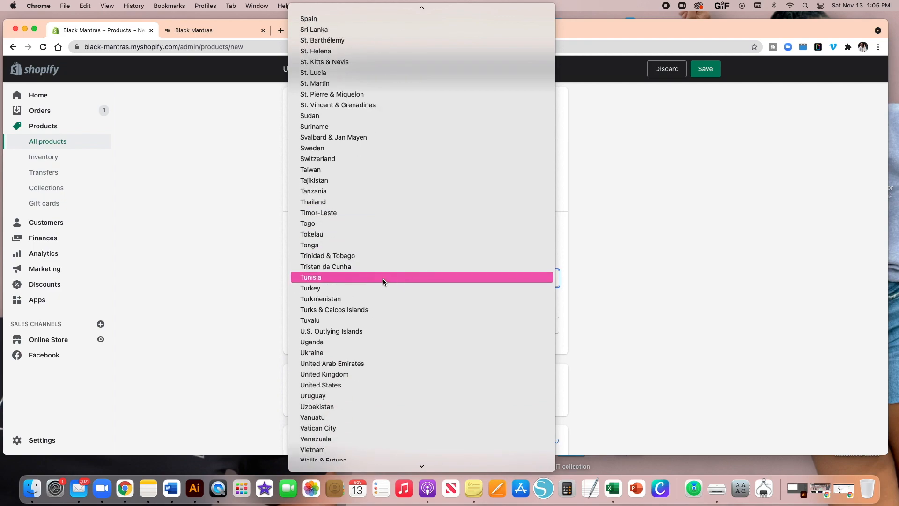
left_click(343, 385)
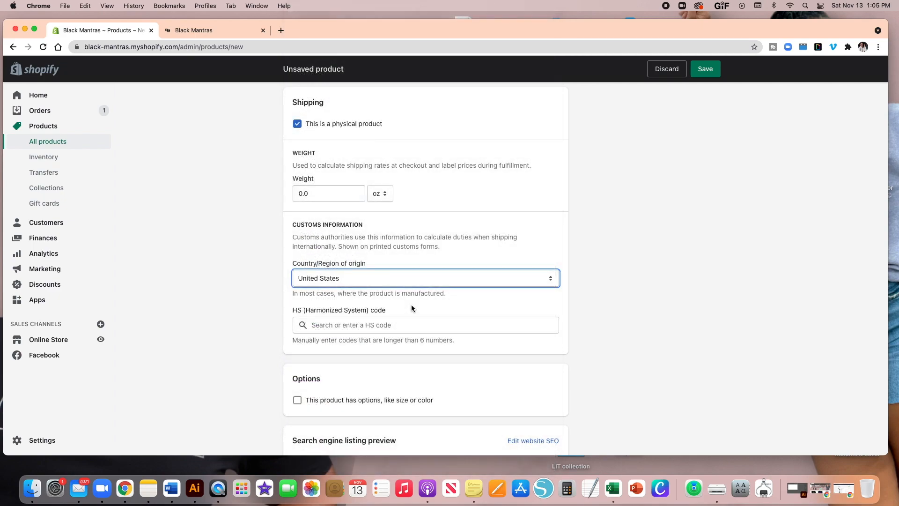
Step: Enable options for the product and name the first option Size
scroll(408, 300, "down", 3)
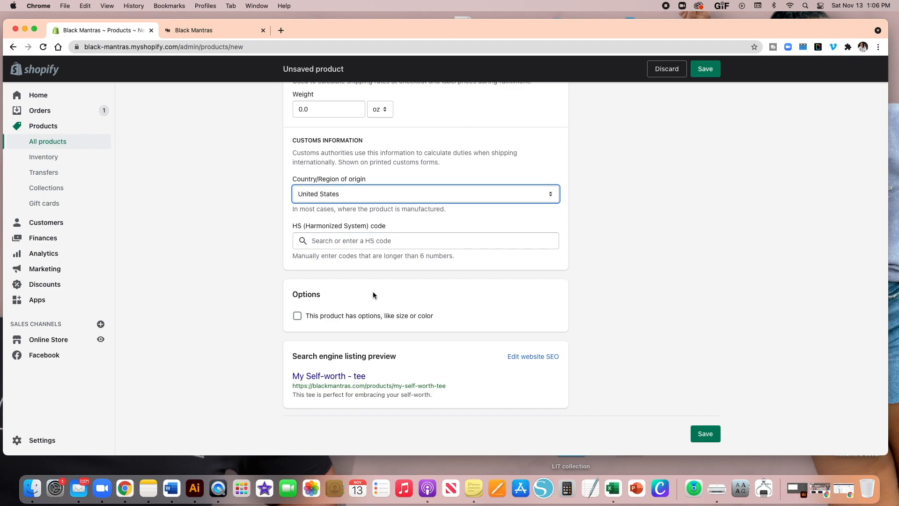
left_click(298, 317)
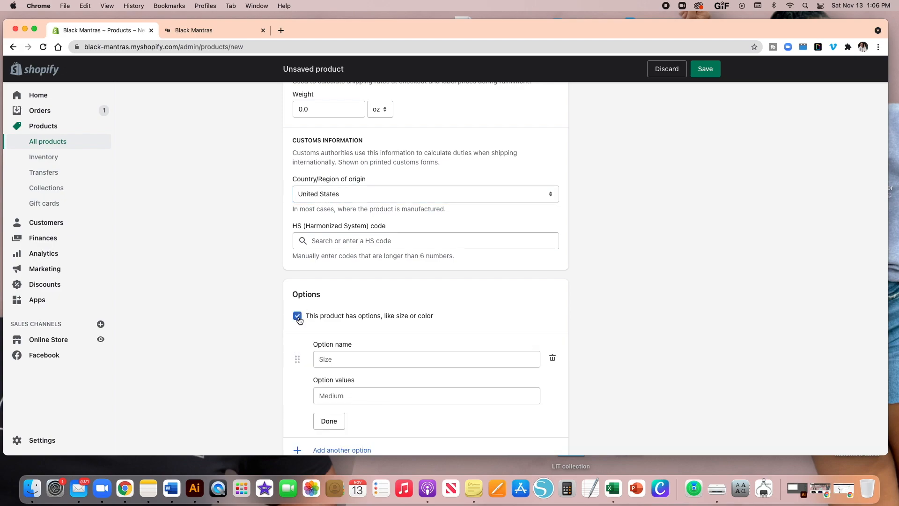
scroll(347, 308, "down", 2)
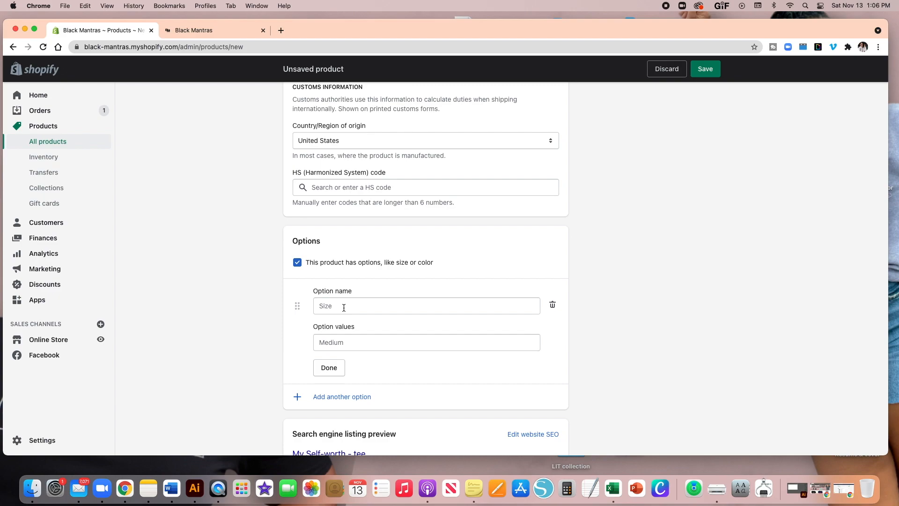
left_click(343, 307)
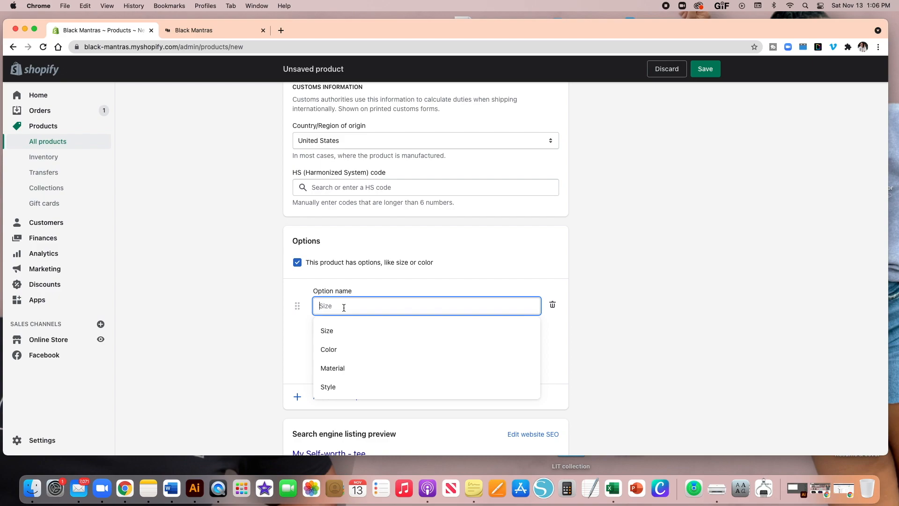
left_click(345, 340)
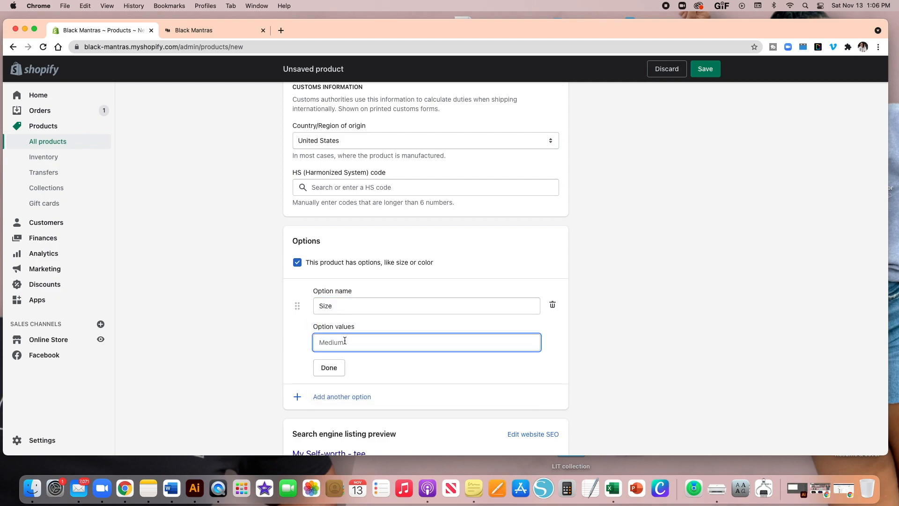
Step: Enter S, M, L and xl as values of the Size option
type("S")
key("Tab")
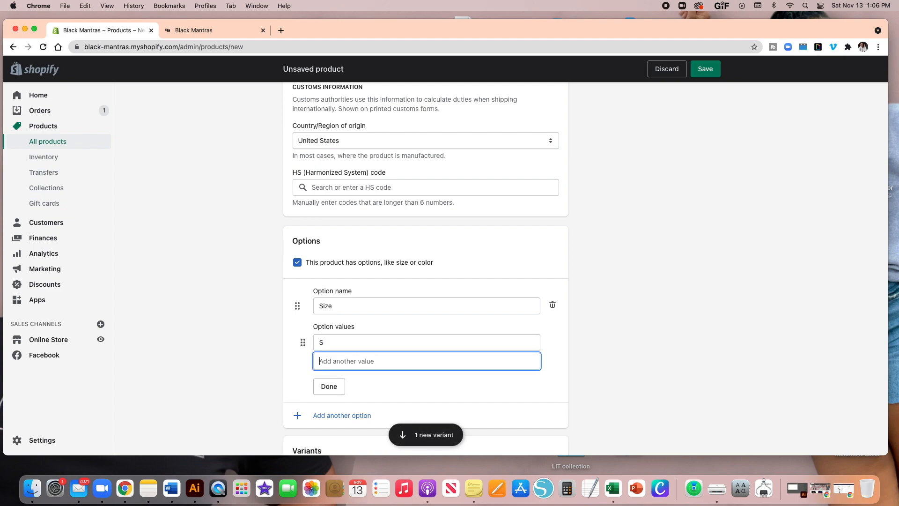
left_click(340, 389)
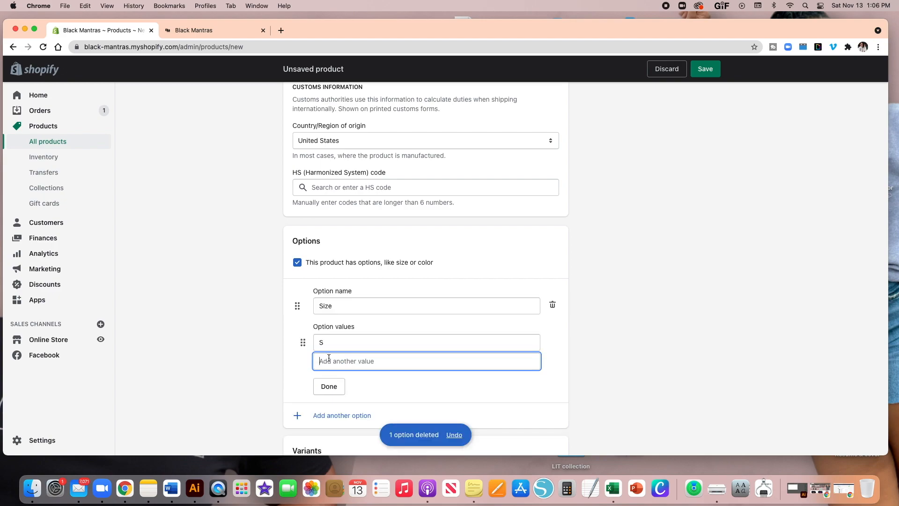
type("M")
key("Tab")
type("L")
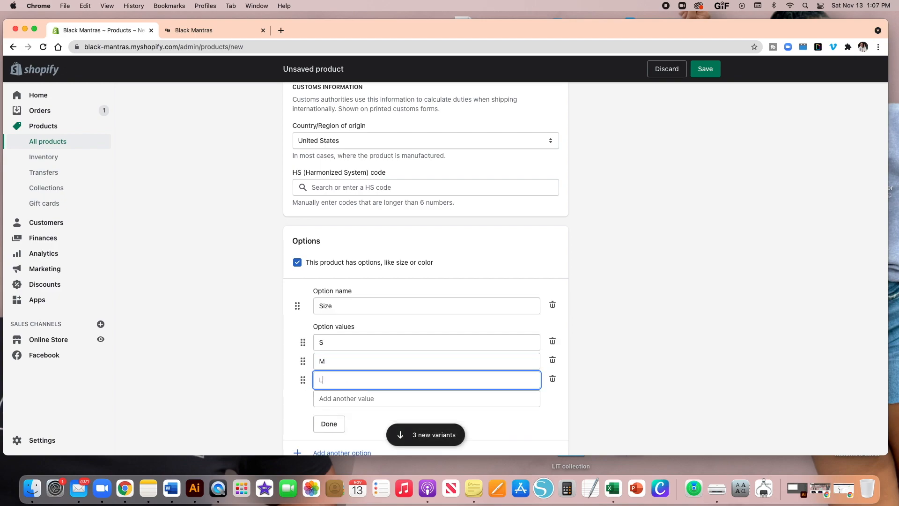
key("Tab")
type("xl")
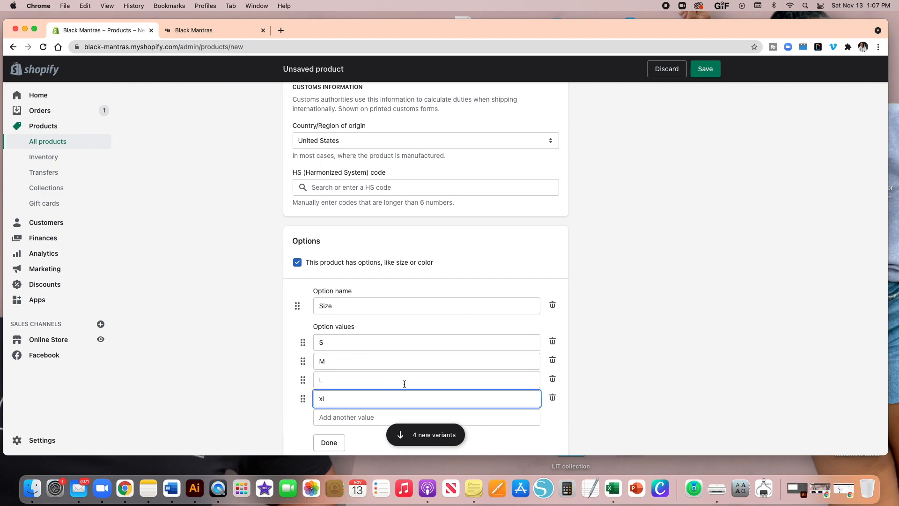
Step: Add 2XL as a further value of the Size option and finish editing that option
scroll(404, 384, "down", 2)
left_click(357, 385)
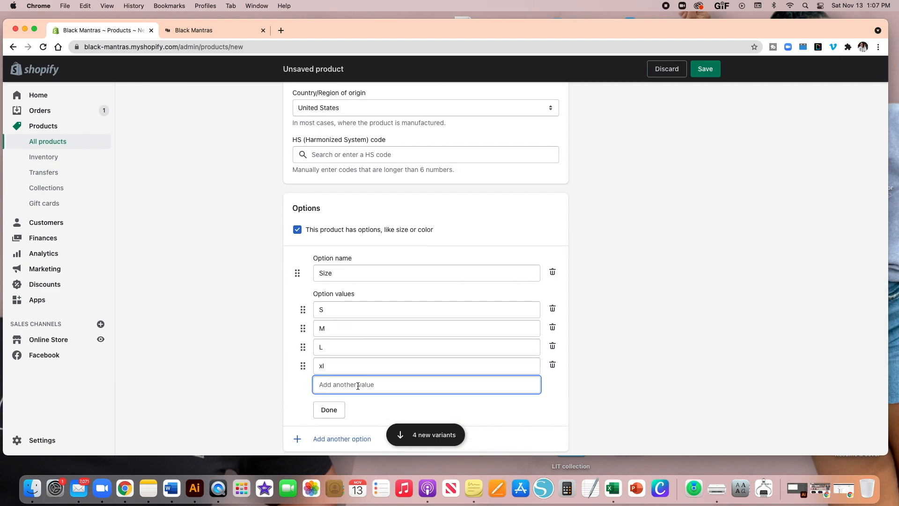
type("2xl")
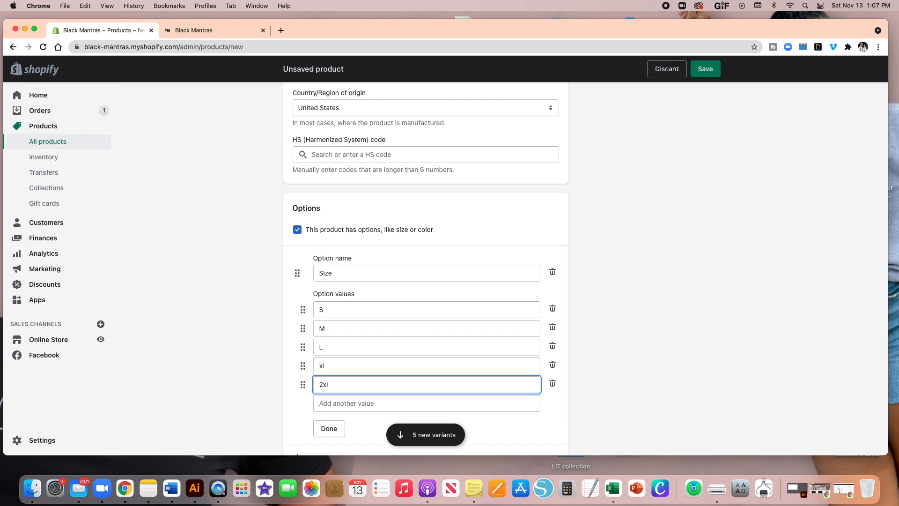
type("XL")
scroll(401, 369, "down", 2)
left_click(337, 388)
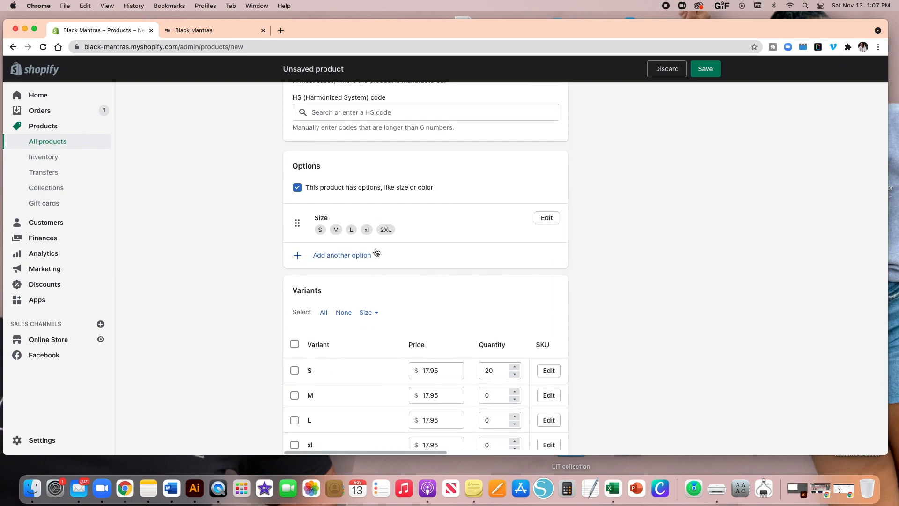
Step: Add a second product option named Color with the value Olive Green
left_click(360, 257)
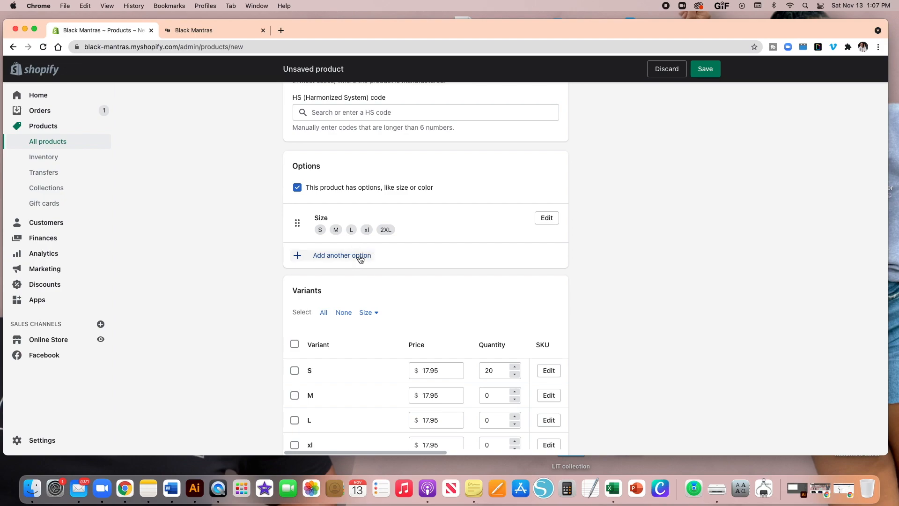
left_click(340, 308)
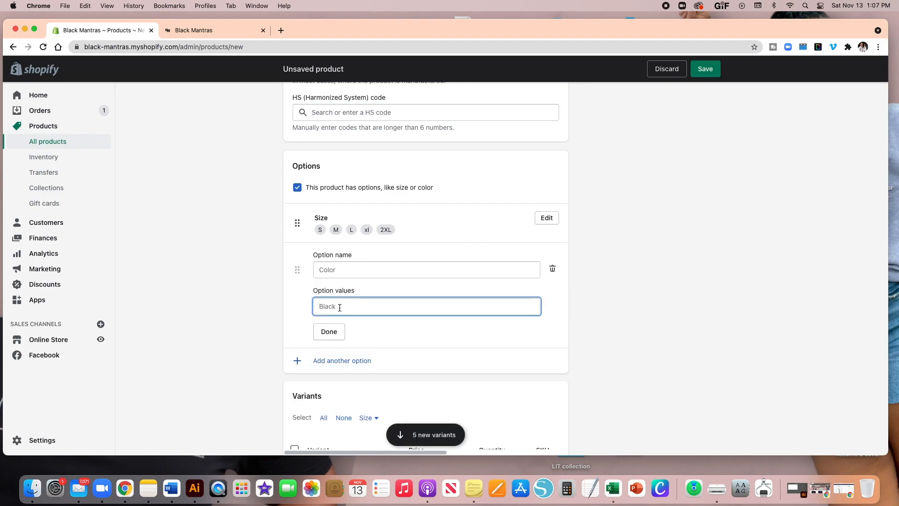
type("Olive")
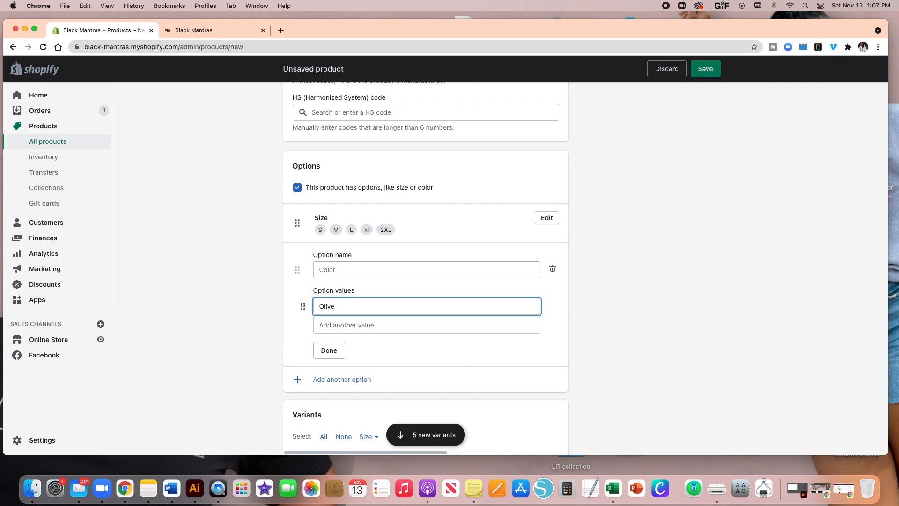
type(" Green")
left_click(328, 350)
left_click(339, 270)
left_click(346, 312)
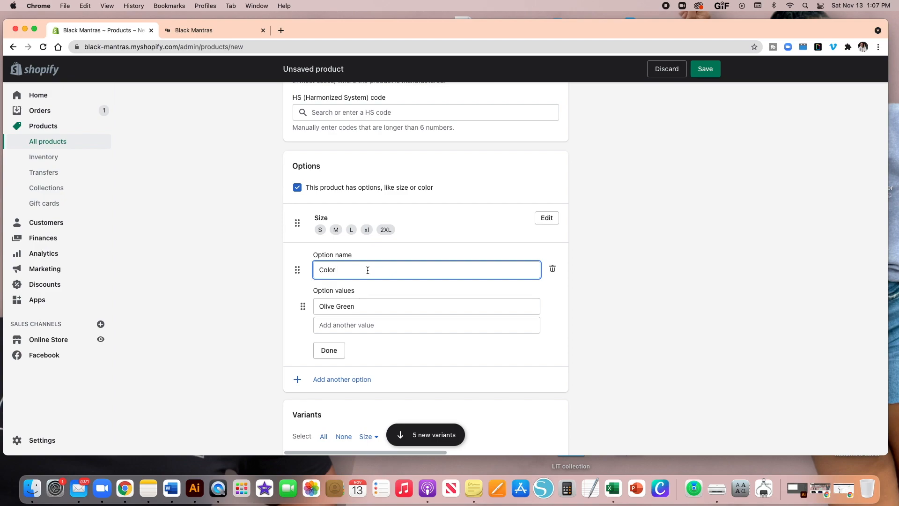
Step: Review the list of size and color variants with their prices and quantities
scroll(368, 270, "down", 1)
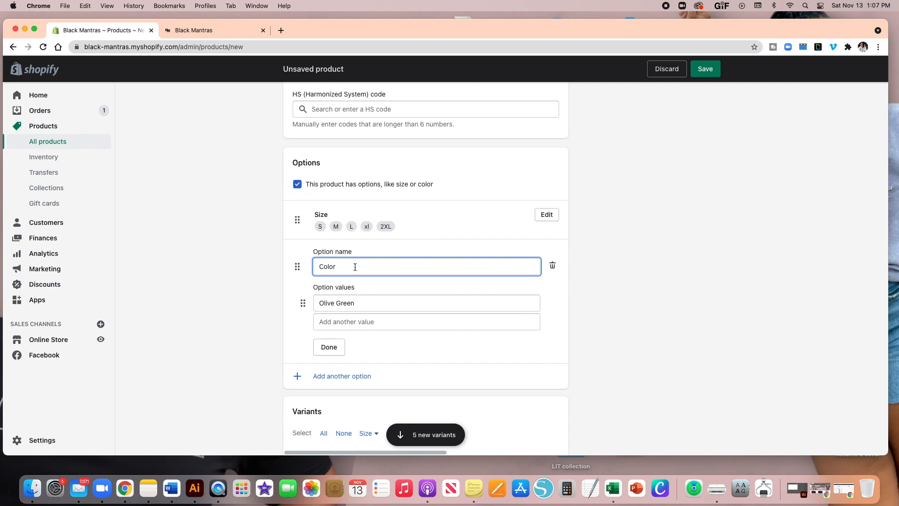
scroll(354, 266, "down", 5)
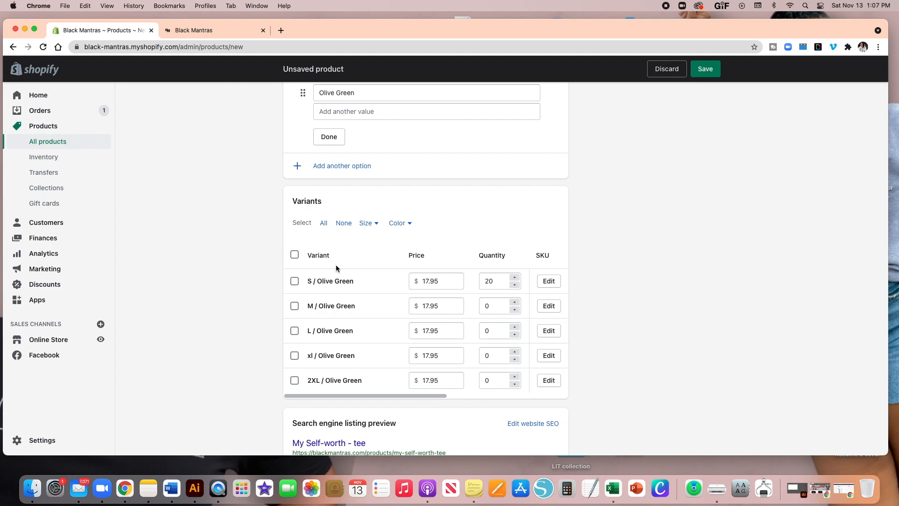
scroll(325, 251, "up", 1)
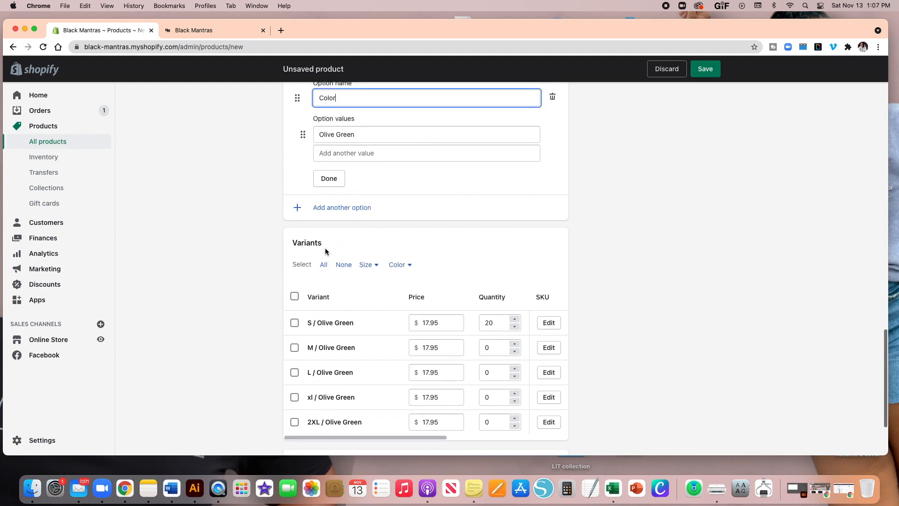
scroll(326, 252, "up", 1)
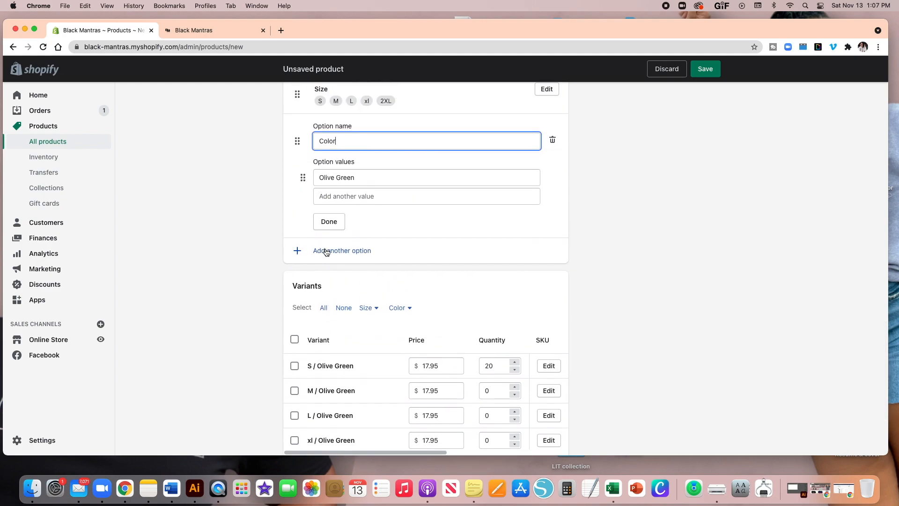
scroll(326, 252, "down", 2)
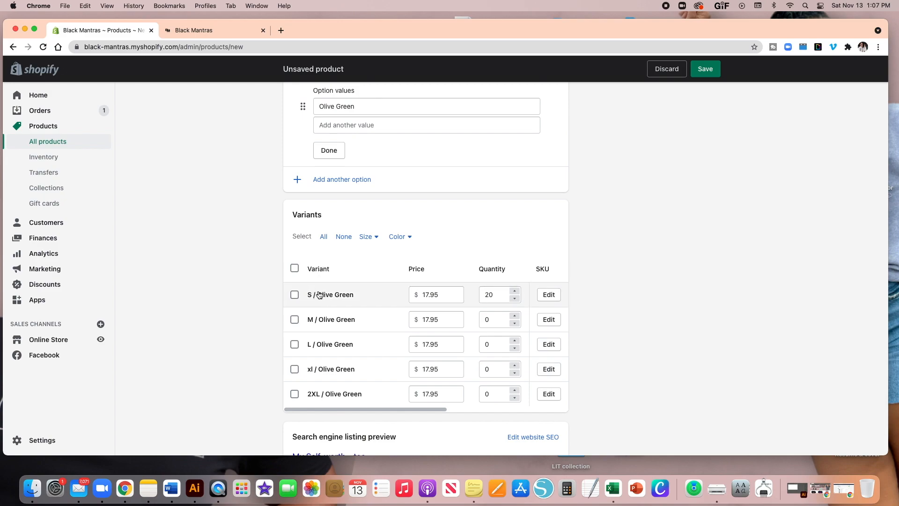
scroll(381, 305, "down", 1)
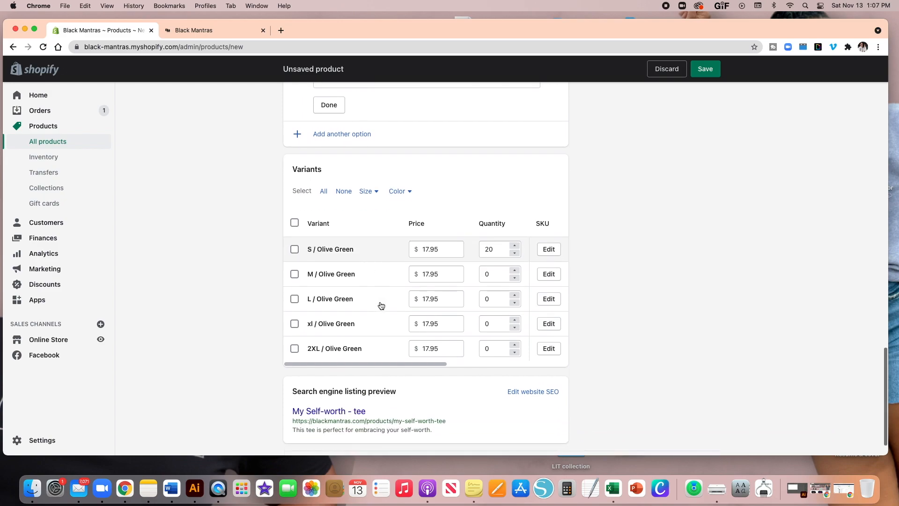
scroll(381, 305, "up", 1)
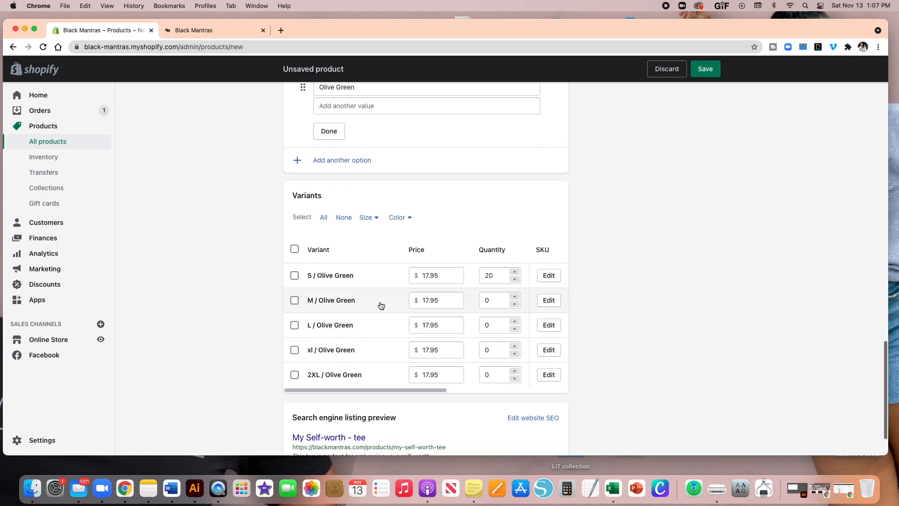
Step: Set the quantity of the M, L, xl and 2XL Olive Green variants to 20 each
left_click(487, 300)
type("2")
left_click(487, 323)
type("2")
left_click(487, 348)
type("2")
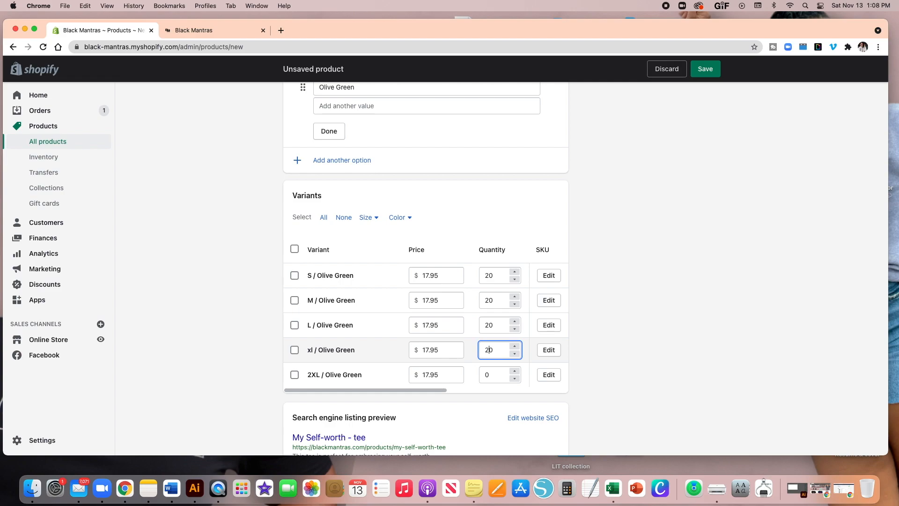
left_click(486, 374)
type("2")
scroll(451, 280, "down", 1)
scroll(450, 280, "up", 1)
scroll(451, 281, "down", 2)
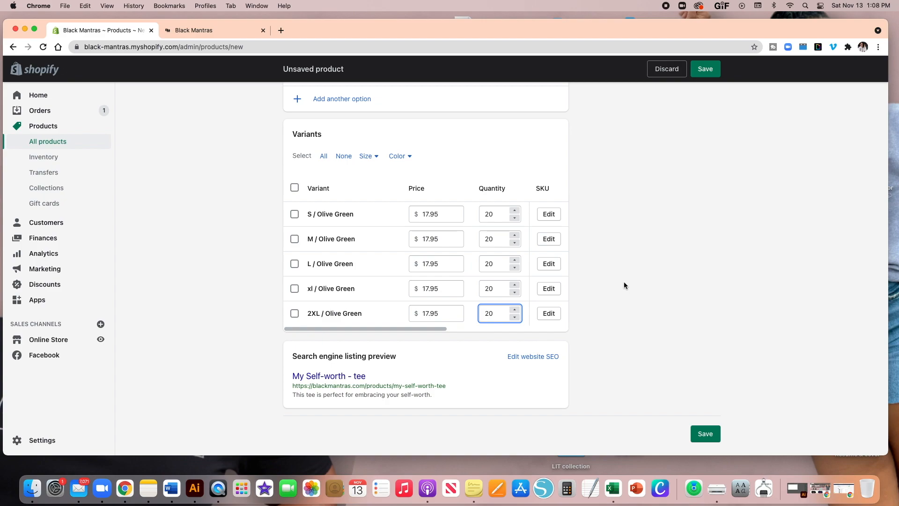
Step: Change the product status to Active and save the new product
scroll(618, 309, "up", 5)
scroll(608, 270, "up", 5)
scroll(609, 269, "up", 10)
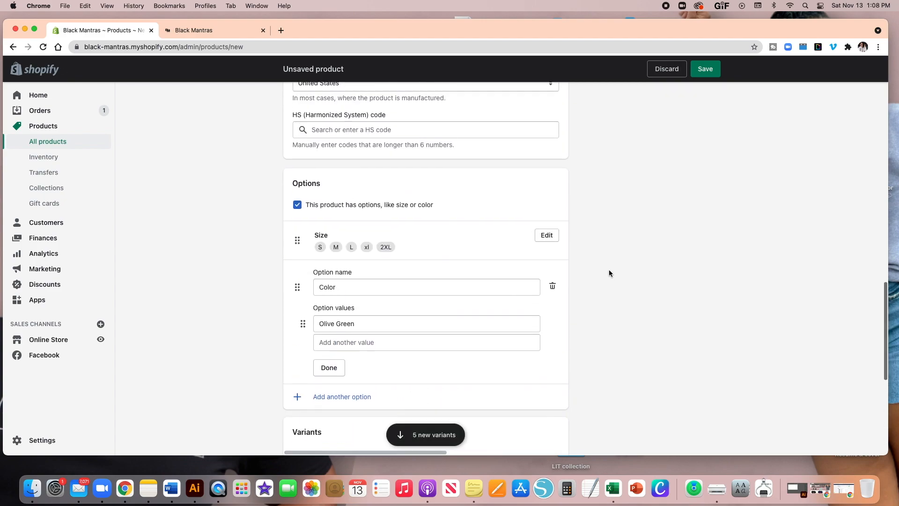
scroll(608, 270, "up", 15)
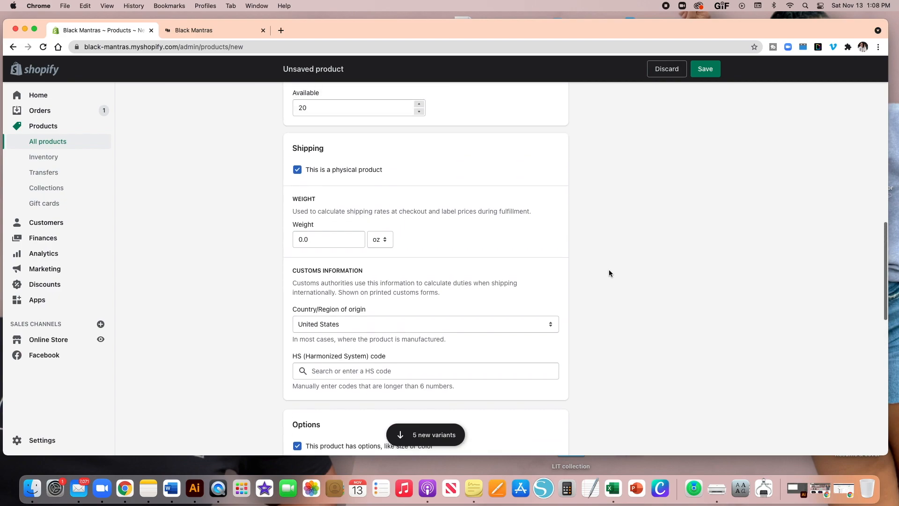
scroll(608, 270, "up", 7)
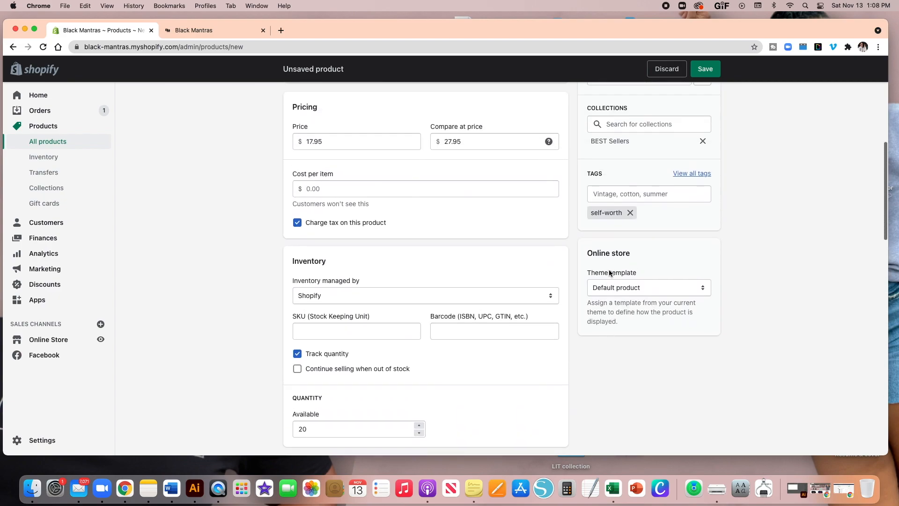
scroll(609, 269, "up", 11)
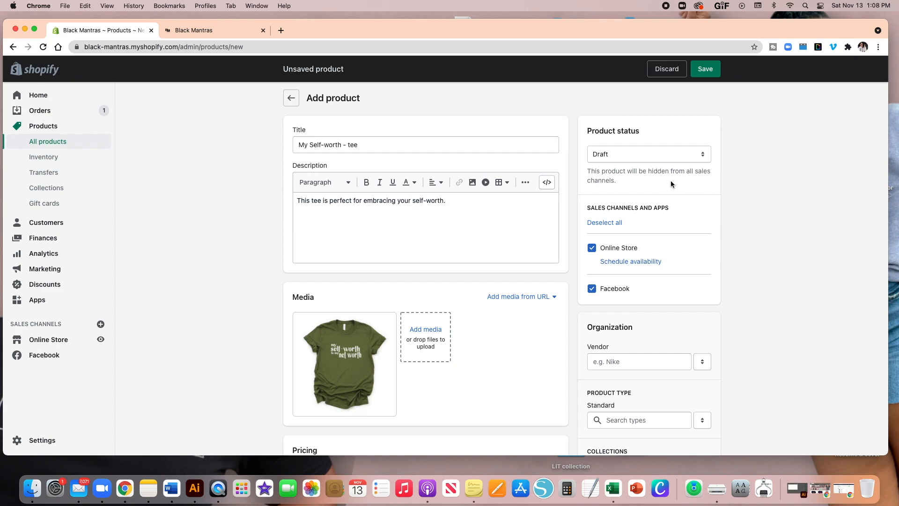
left_click(653, 160)
left_click(613, 142)
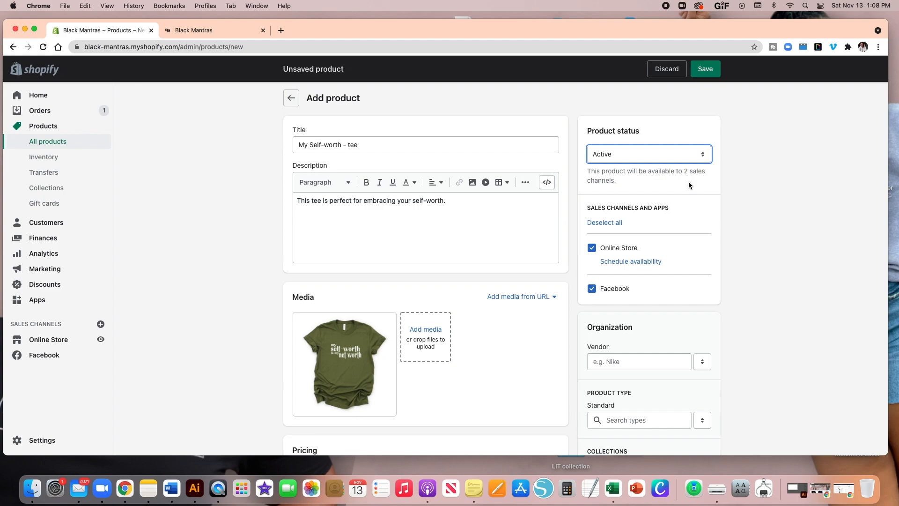
left_click(707, 75)
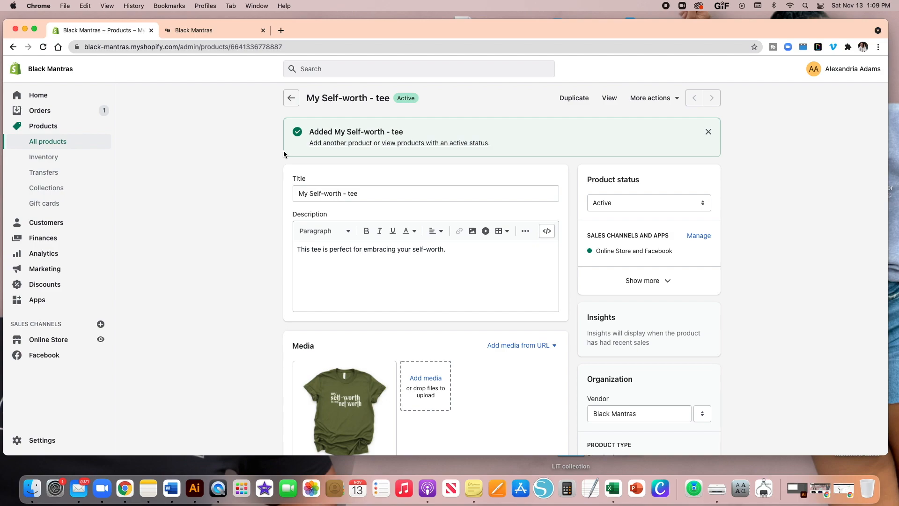
Step: Open the saved tee's online store page and check its image, size and color options, price and description
left_click(609, 98)
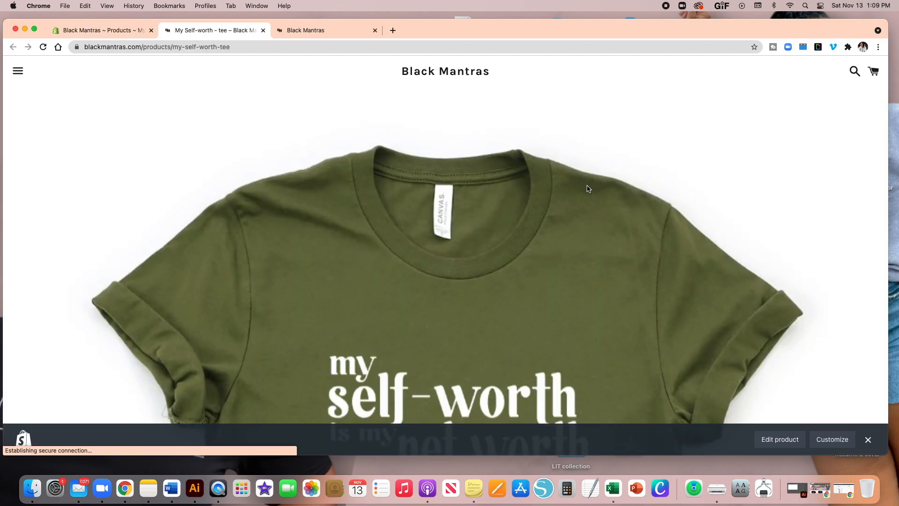
scroll(588, 188, "down", 12)
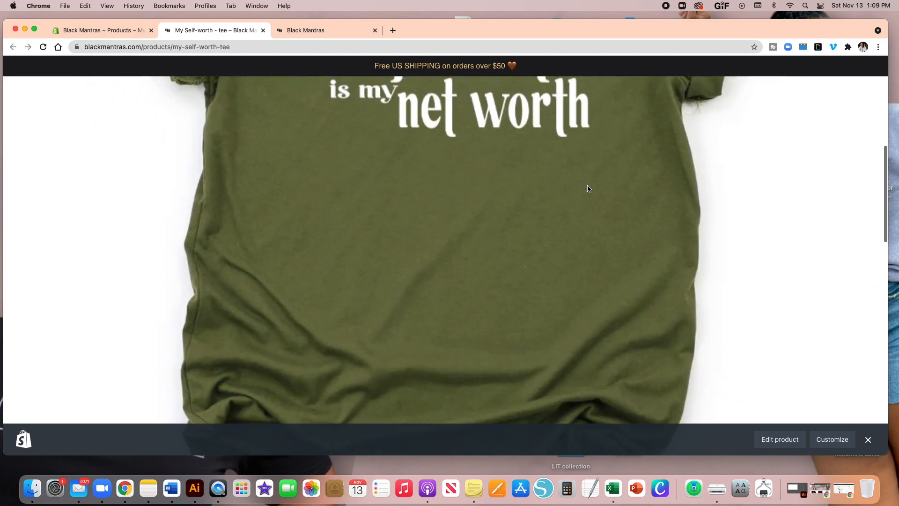
scroll(593, 183, "down", 7)
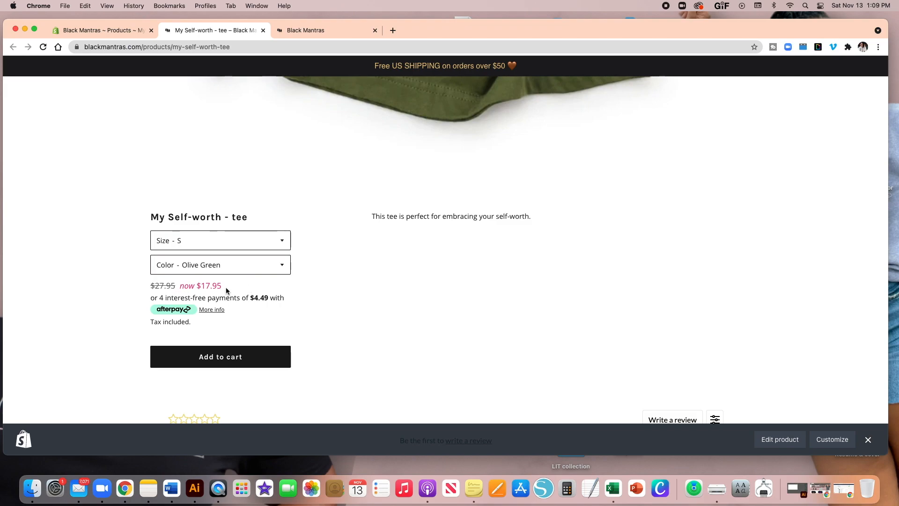
scroll(223, 286, "down", 3)
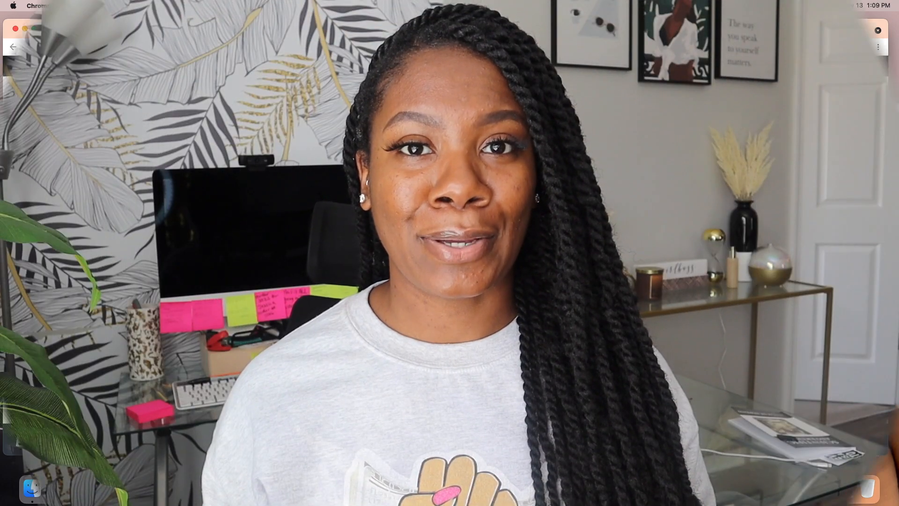